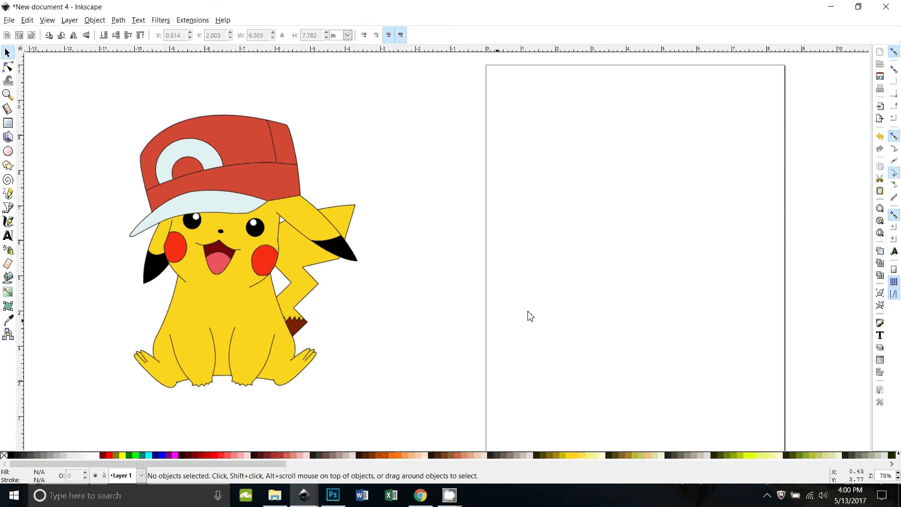
# Select the embedded 752 × 1063 colour Pikachu bitmap
pyautogui.click(255, 200)
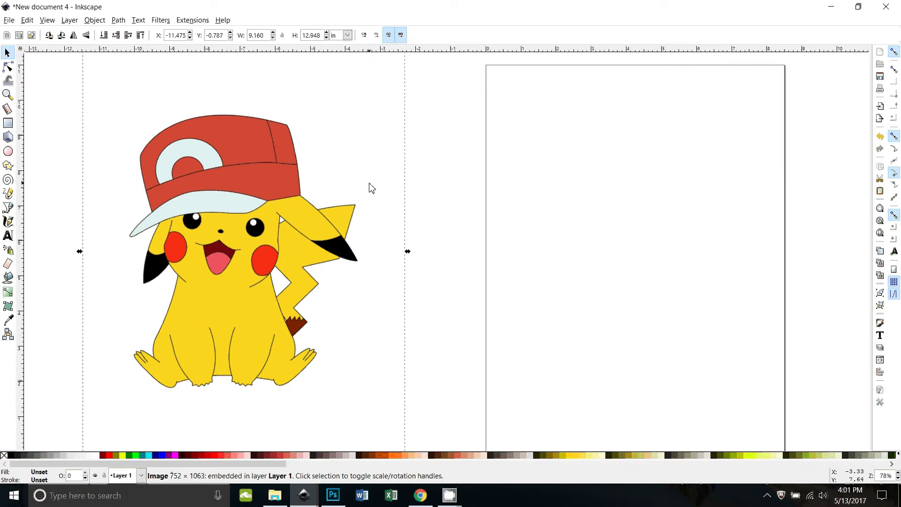
# Trace the bitmap at brightness cutoff threshold 0.450 and move the trace beside the image
pyautogui.click(118, 20)
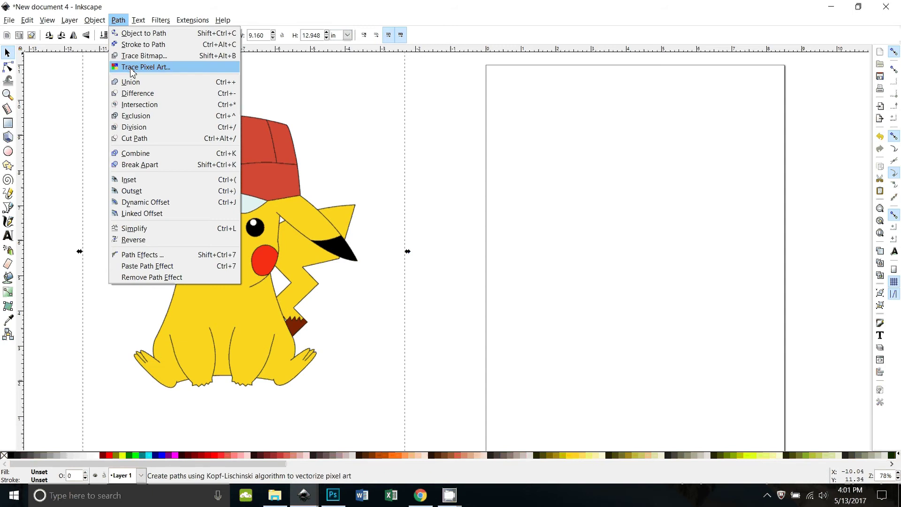
pyautogui.click(144, 56)
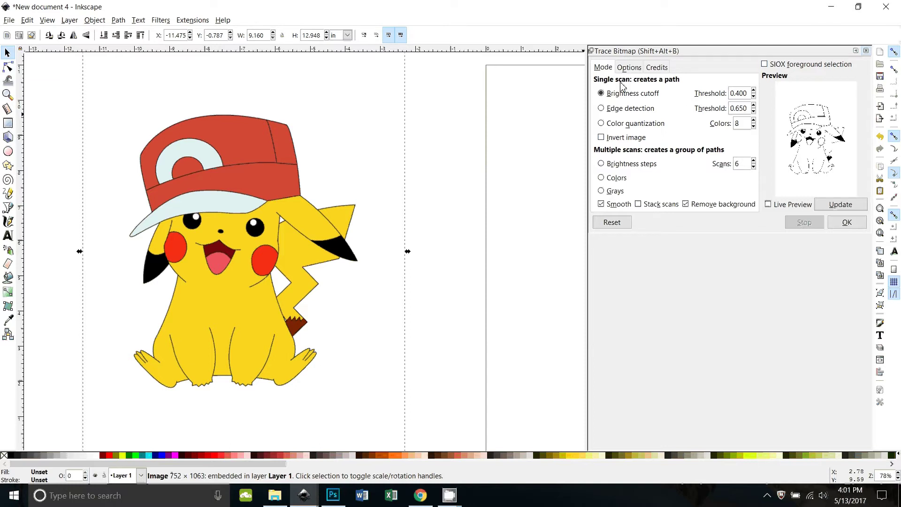
pyautogui.moveTo(748, 93); pyautogui.dragTo(741, 93)
pyautogui.write('5')
pyautogui.click(841, 205)
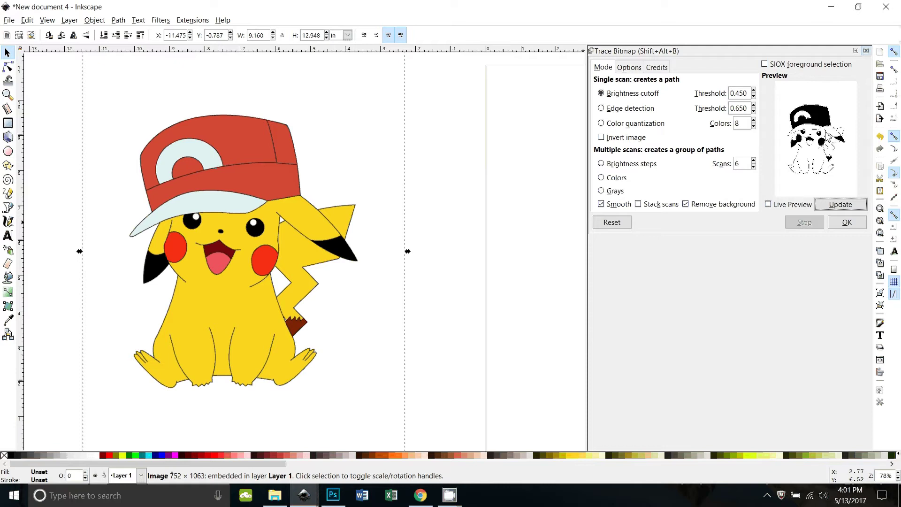
pyautogui.click(847, 223)
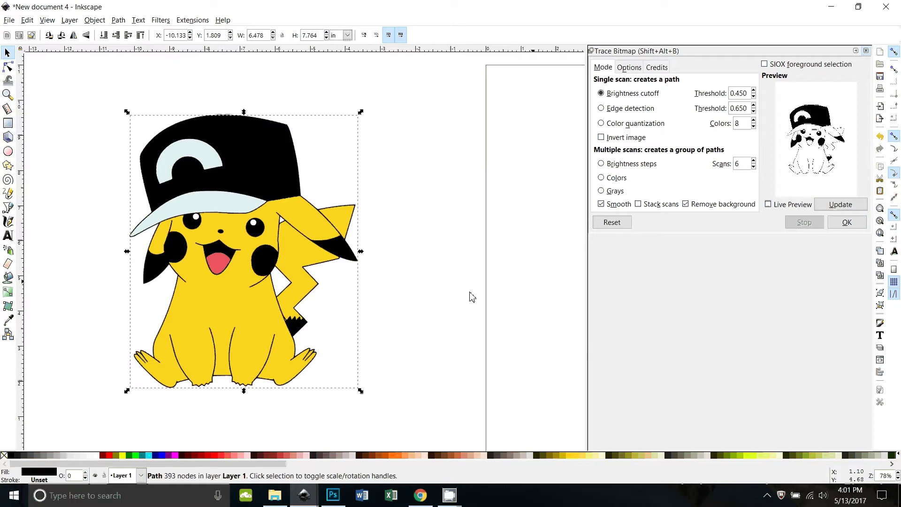
pyautogui.moveTo(213, 195); pyautogui.dragTo(435, 198)
pyautogui.scroll(-1, 462, 328)
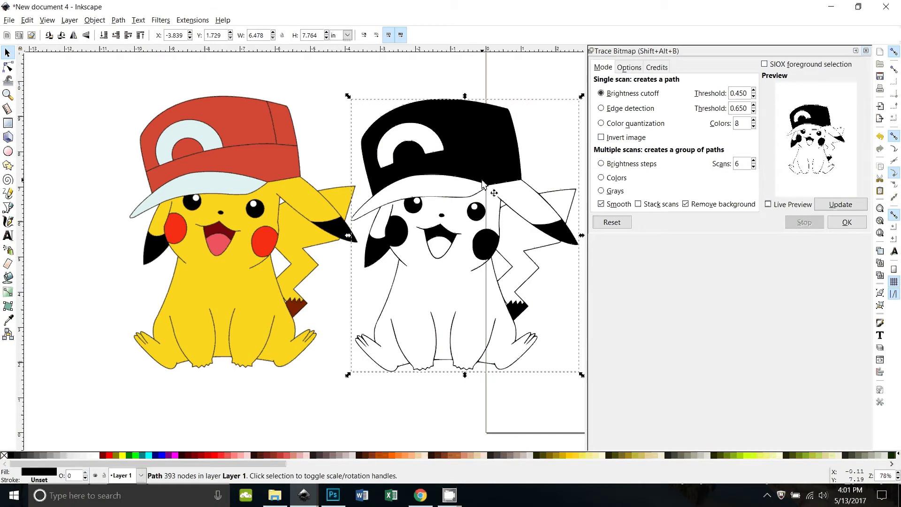
# Delete the 0.450 trace and retrace the image at threshold 0.420, moving it aside
pyautogui.press('Delete')
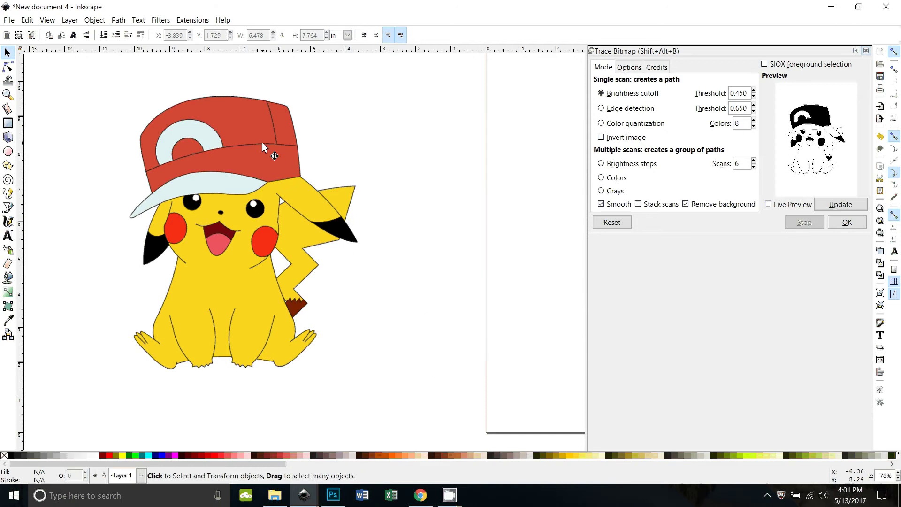
pyautogui.click(262, 142)
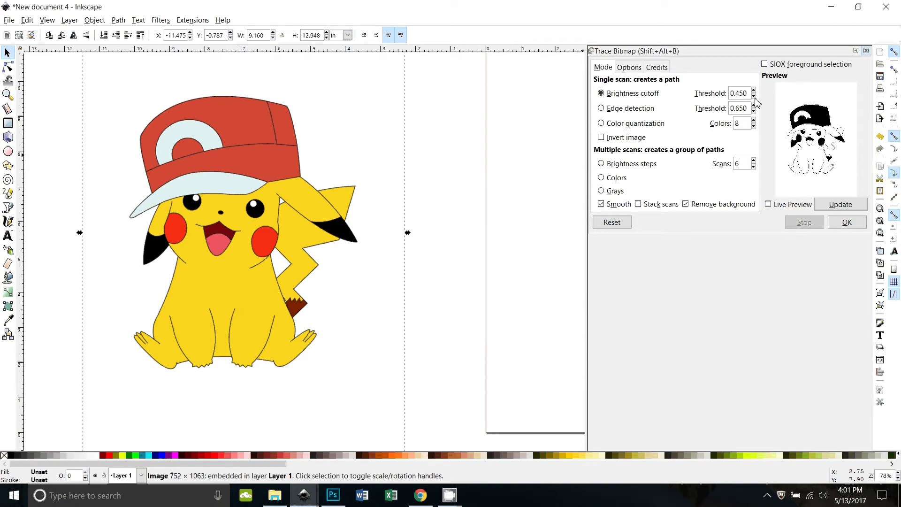
pyautogui.click(850, 211)
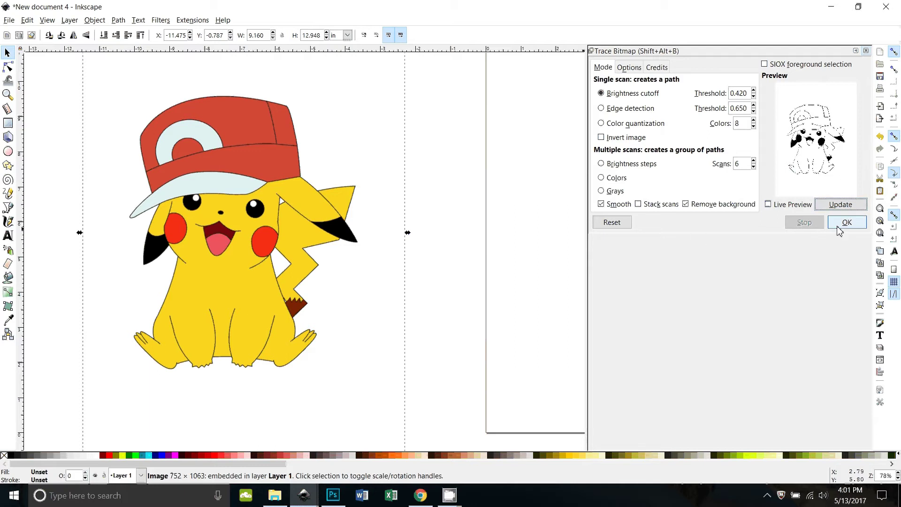
pyautogui.click(846, 222)
pyautogui.moveTo(273, 241); pyautogui.dragTo(483, 241)
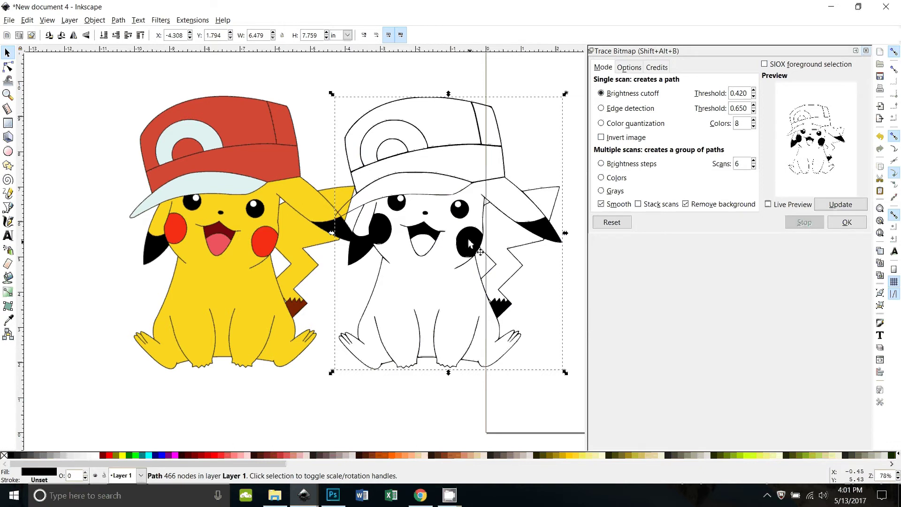
# Replace the 0.420 trace with a 0.400 trace and position it on the page
pyautogui.press('Delete')
pyautogui.click(261, 142)
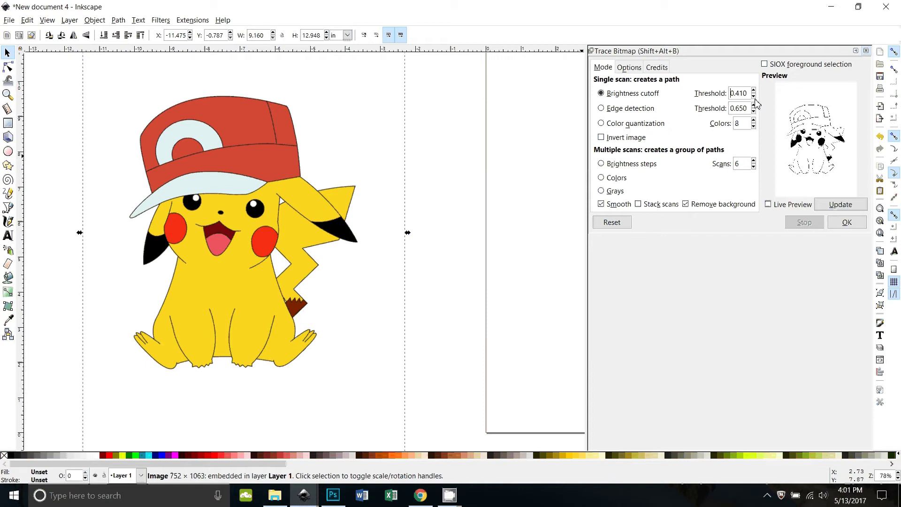
pyautogui.click(841, 204)
pyautogui.click(859, 224)
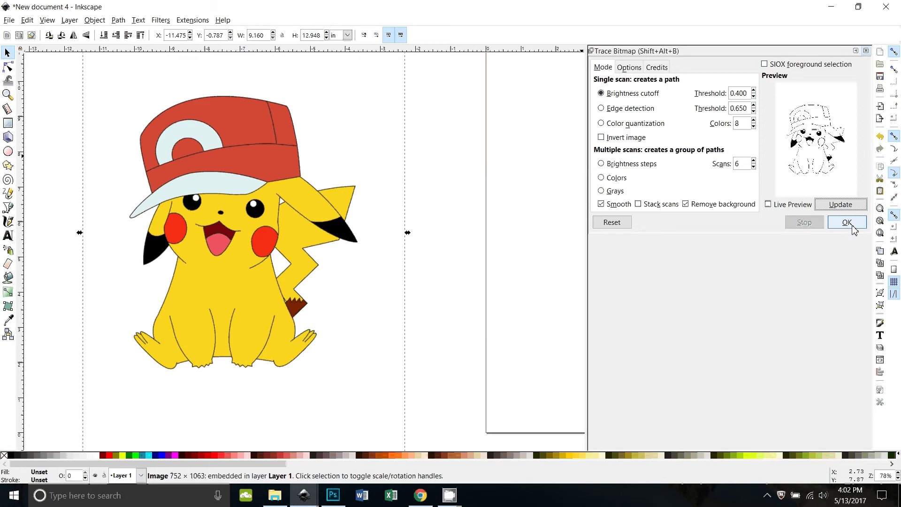
pyautogui.moveTo(257, 218); pyautogui.dragTo(462, 221)
pyautogui.hscroll(7, 461, 221)
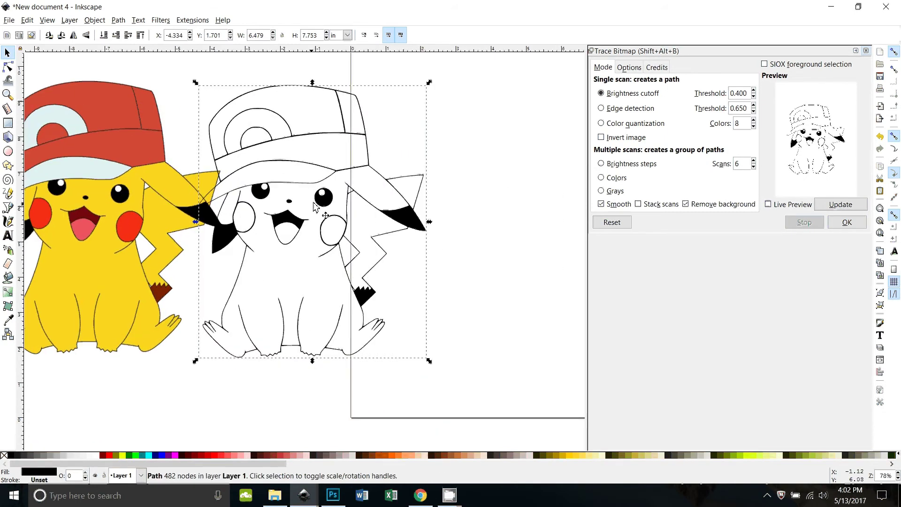
pyautogui.moveTo(328, 212); pyautogui.dragTo(375, 211)
pyautogui.moveTo(381, 317); pyautogui.dragTo(419, 319)
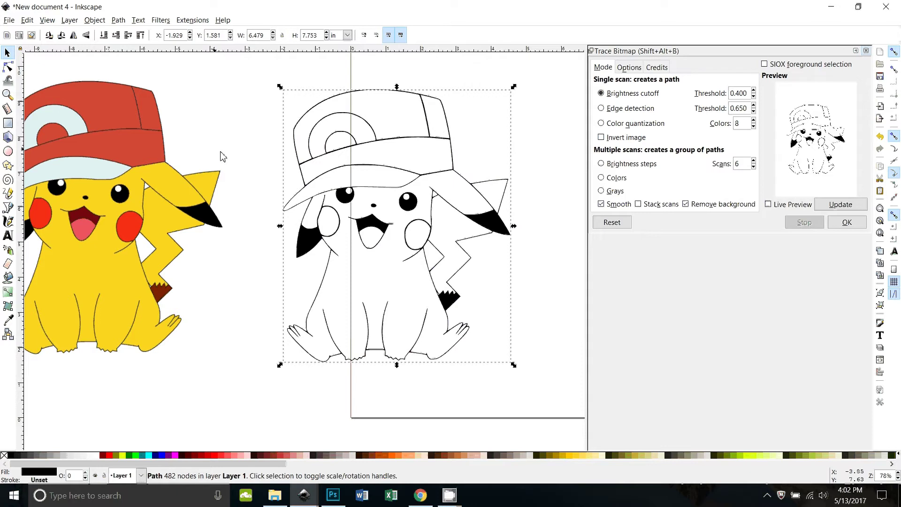
# Apply Path > Outset to the traced outline, then undo it to restore thin lines
pyautogui.click(120, 20)
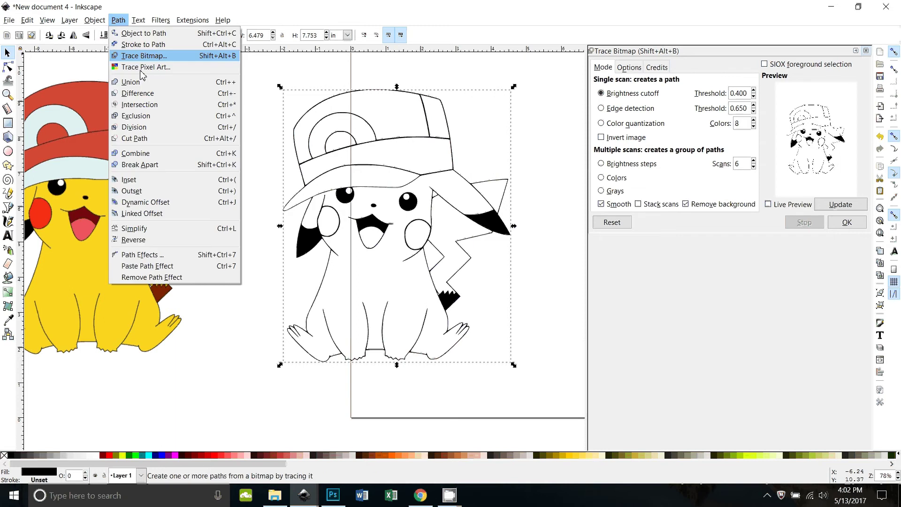
pyautogui.click(162, 193)
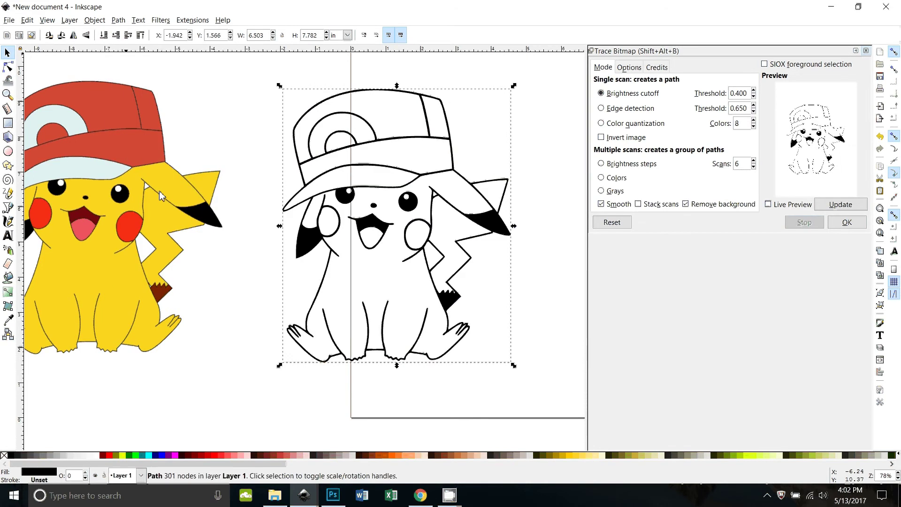
pyautogui.hotkey('ctrl', 'z')
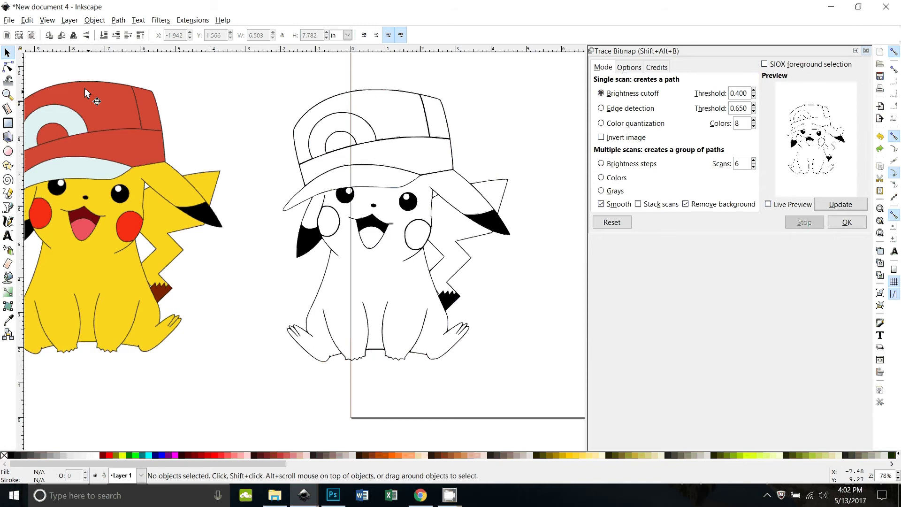
pyautogui.click(28, 21)
pyautogui.moveTo(16, 18)
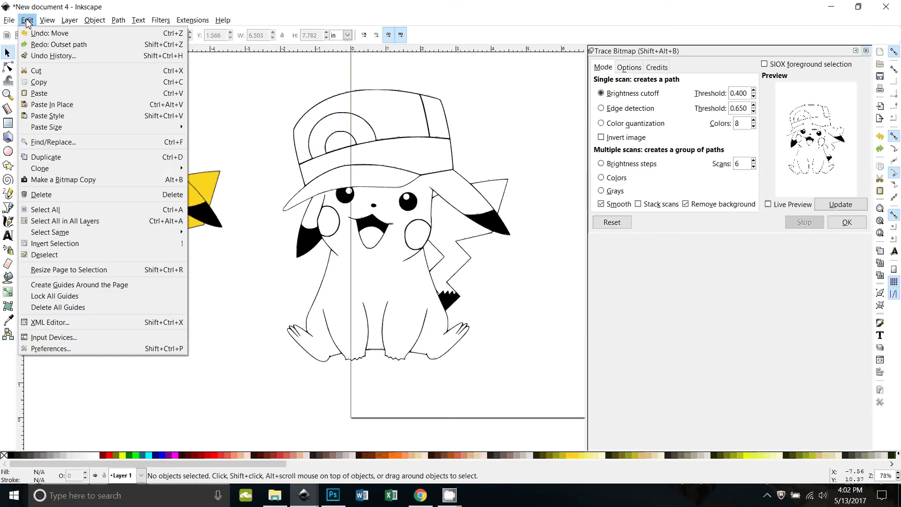
# Confirm the 1 px Inset/Outset step in Preferences, then outset the traced outline with Ctrl+)
pyautogui.click(71, 348)
pyautogui.click(324, 170)
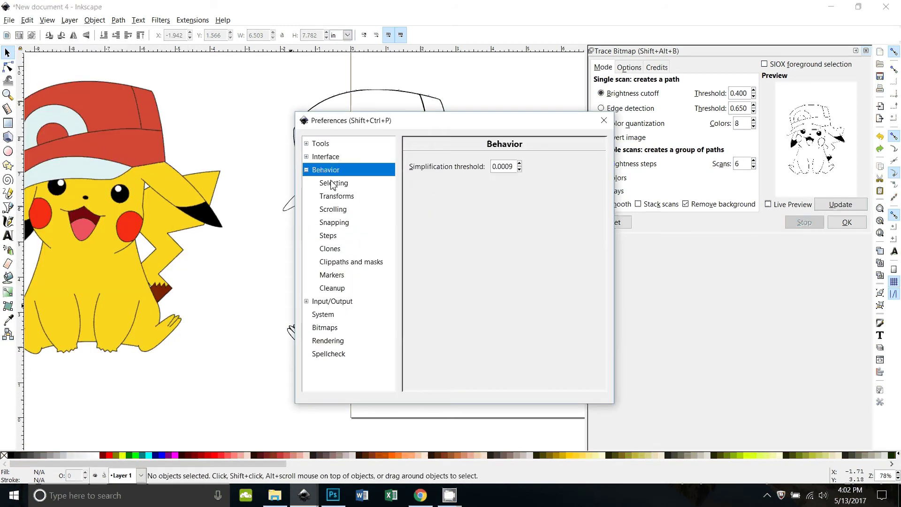
pyautogui.click(335, 238)
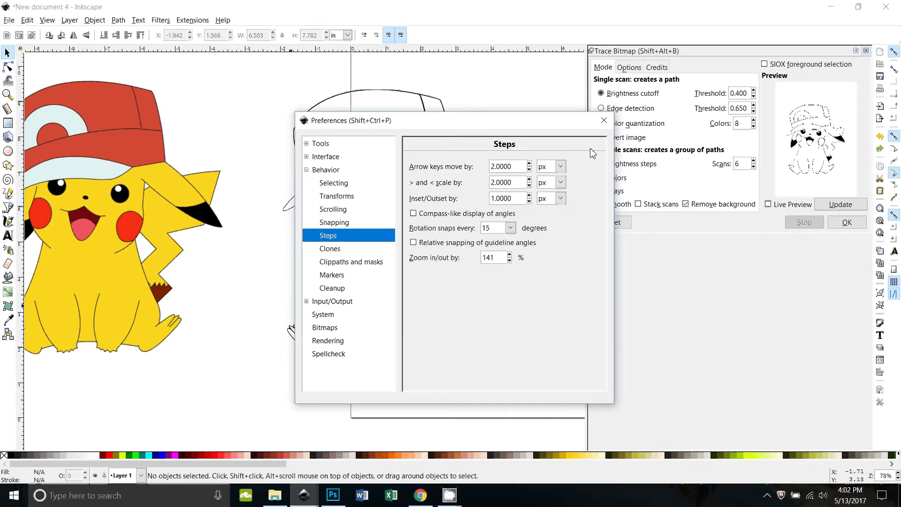
pyautogui.click(604, 121)
pyautogui.click(421, 100)
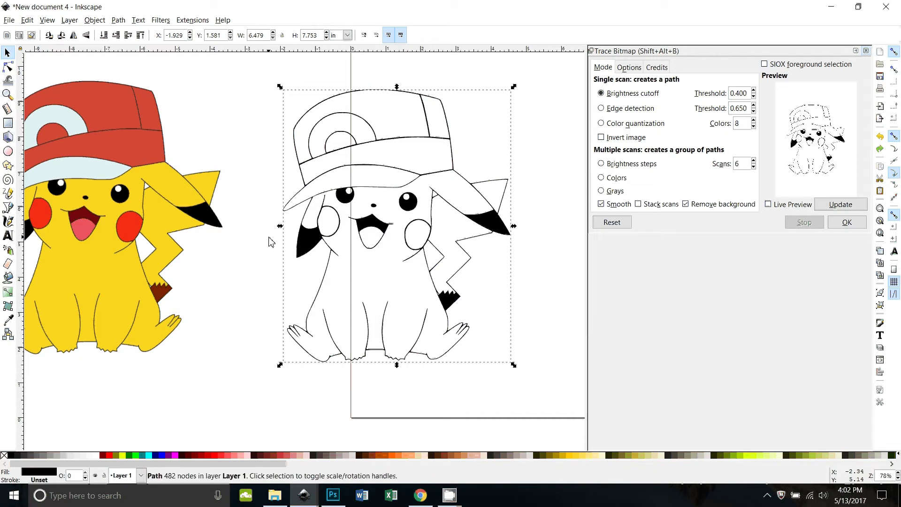
pyautogui.press('ctrl')
pyautogui.hotkey('ctrl', 'z')
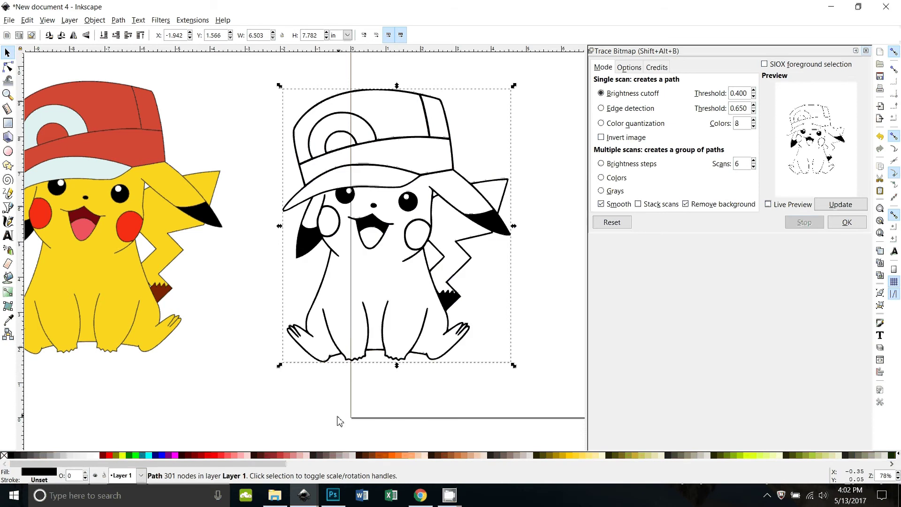
pyautogui.click(237, 294)
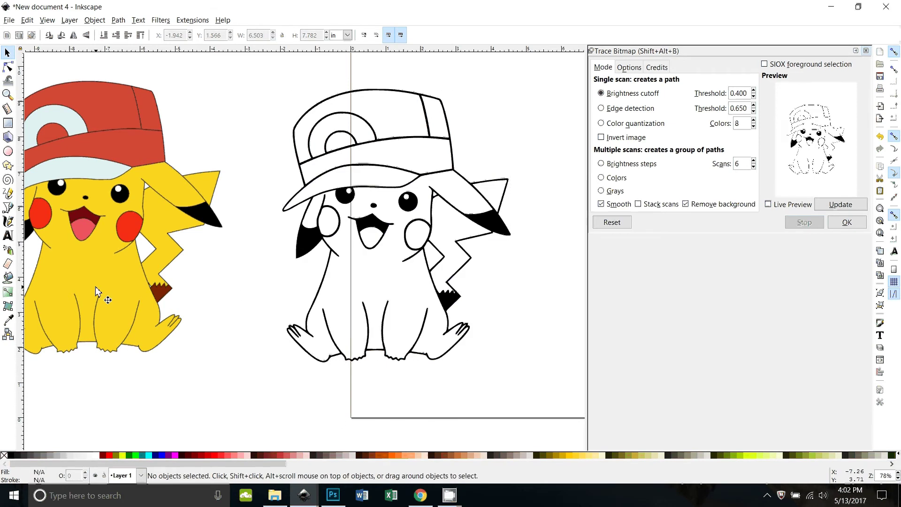
# Shift the colour Pikachu slightly right and clear the selection
pyautogui.moveTo(96, 291); pyautogui.dragTo(168, 303)
pyautogui.click(539, 143)
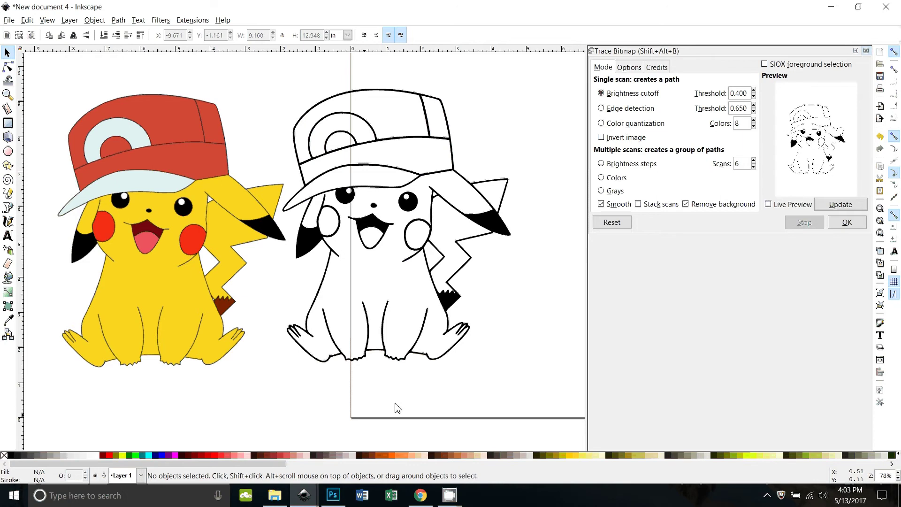
pyautogui.click(394, 233)
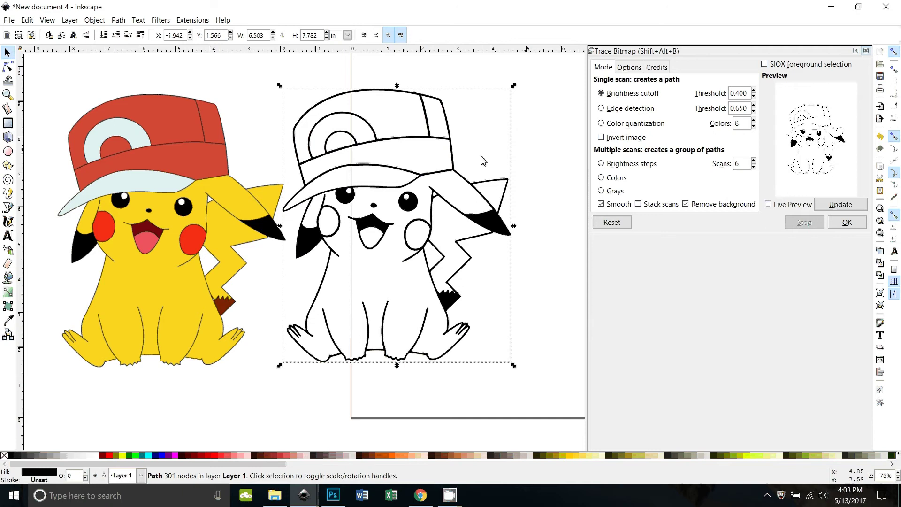
pyautogui.click(544, 141)
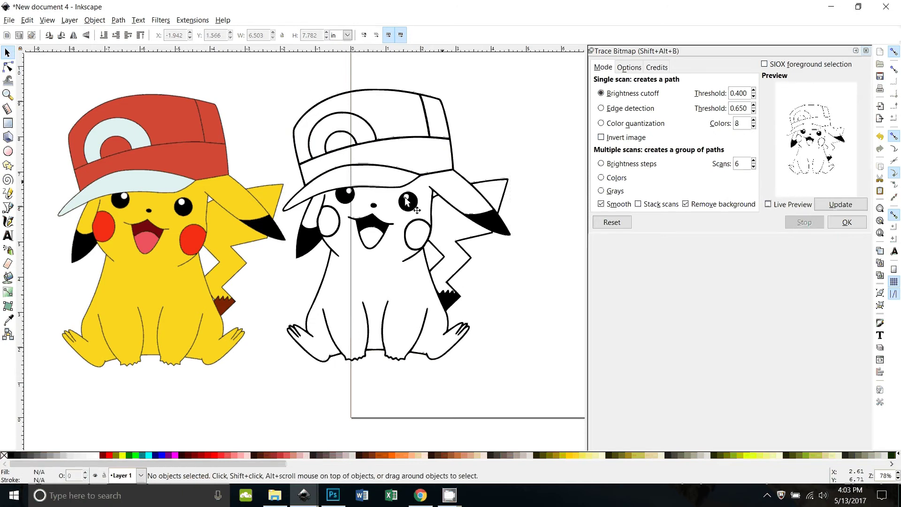
# Switch to the Paint Bucket, close Trace Bitmap, and bring up Fill and Stroke
pyautogui.click(8, 277)
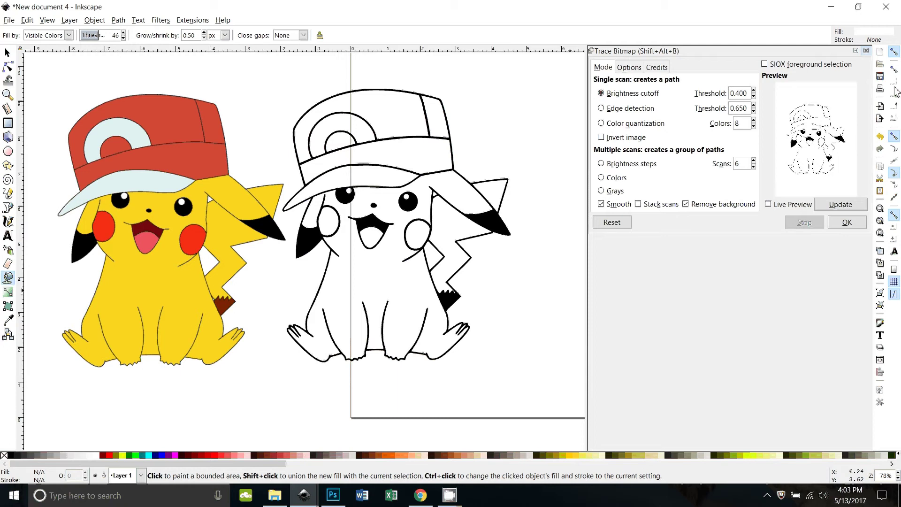
pyautogui.click(867, 50)
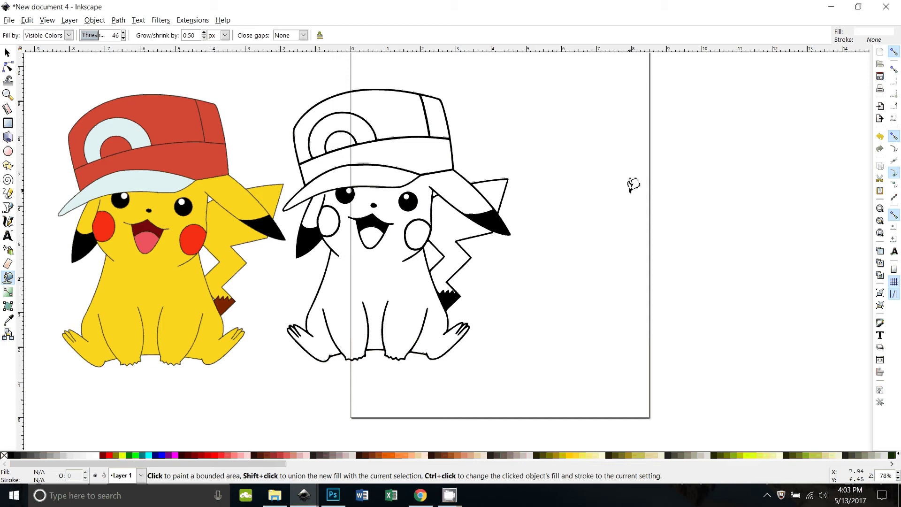
pyautogui.hotkey('ctrl', 'shift', 'f')
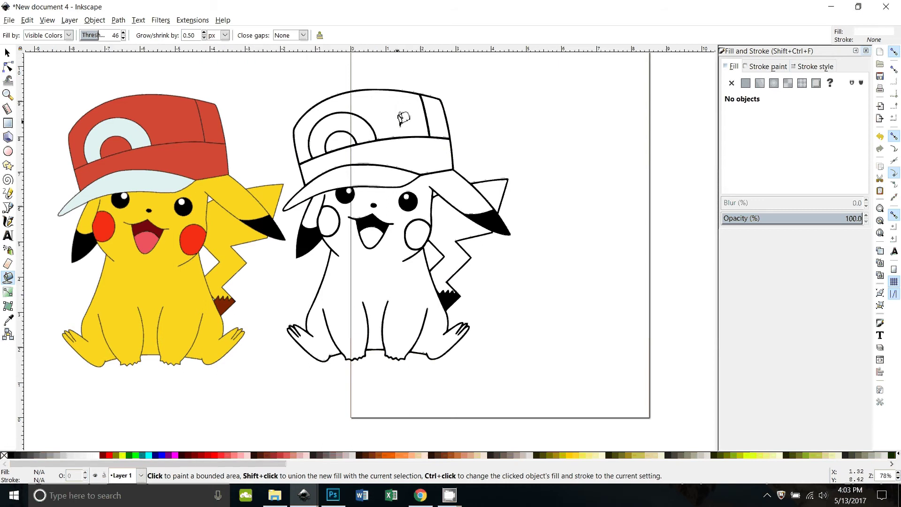
# Paint-bucket a 20-node fill over the traced cap's crown, keeping it aligned with the outline
pyautogui.press('+')
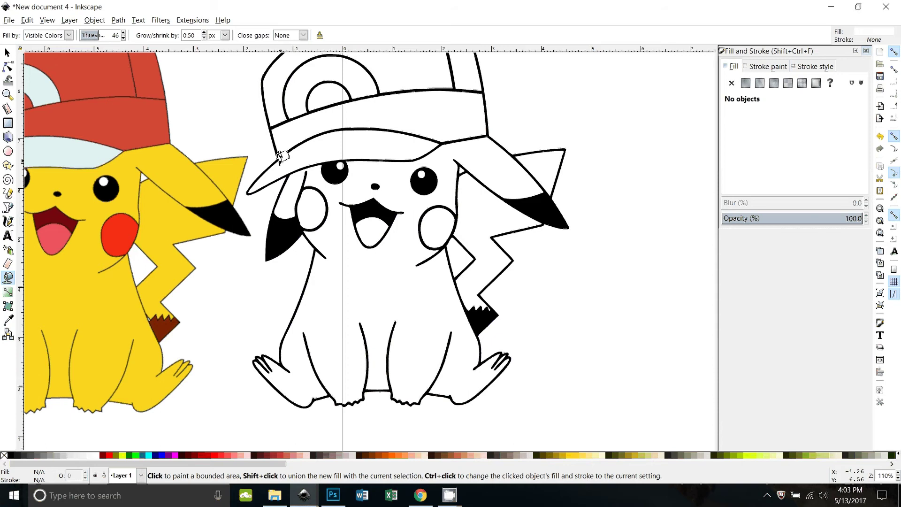
pyautogui.moveTo(282, 151); pyautogui.dragTo(344, 193)
pyautogui.scroll(1, 343, 191)
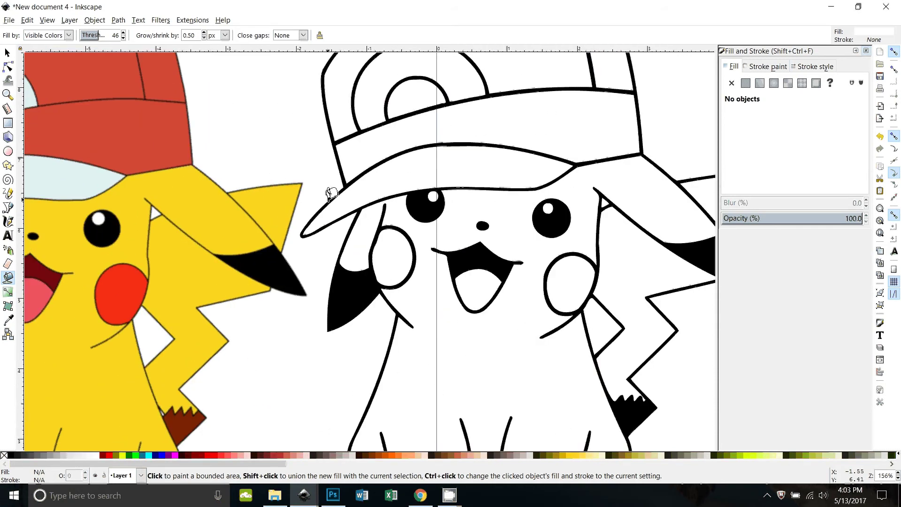
pyautogui.scroll(8, 329, 194)
pyautogui.scroll(-2, 328, 195)
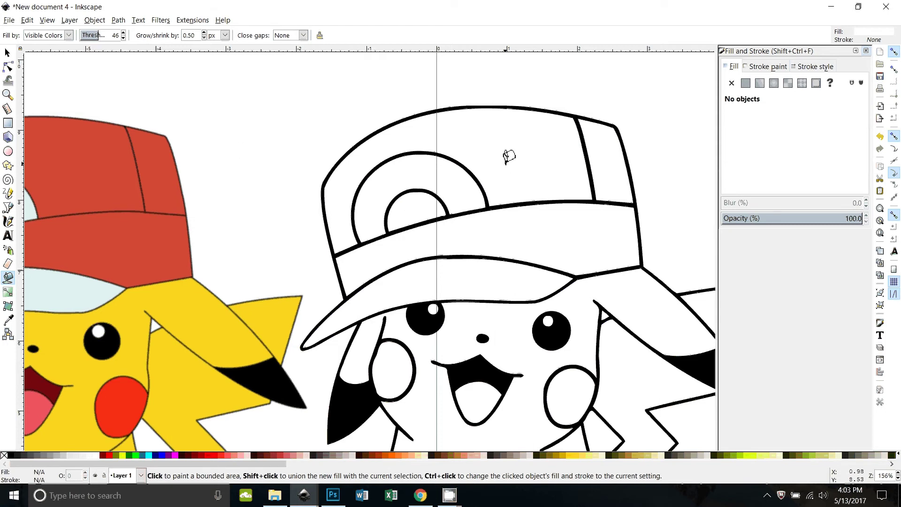
pyautogui.click(488, 128)
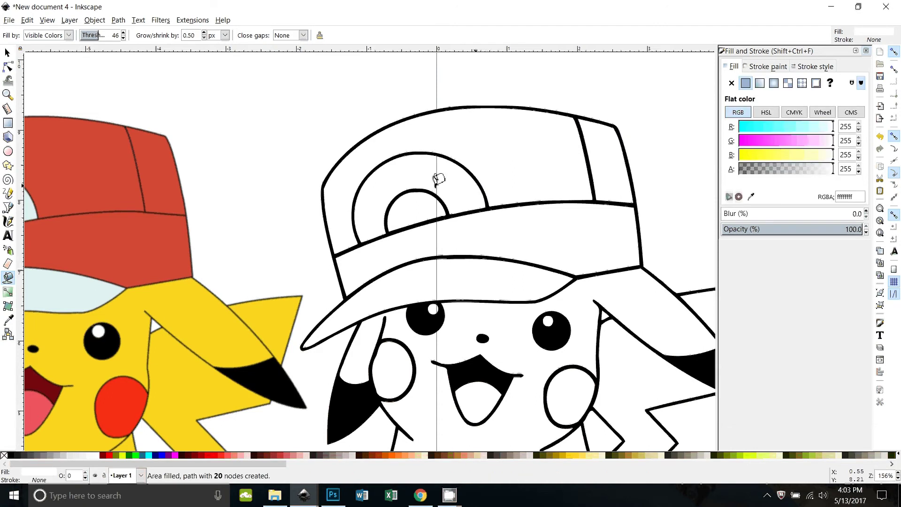
pyautogui.click(7, 52)
pyautogui.moveTo(497, 145); pyautogui.dragTo(475, 187)
pyautogui.hotkey('ctrl', 'z')
pyautogui.hotkey('ctrl', 'z')
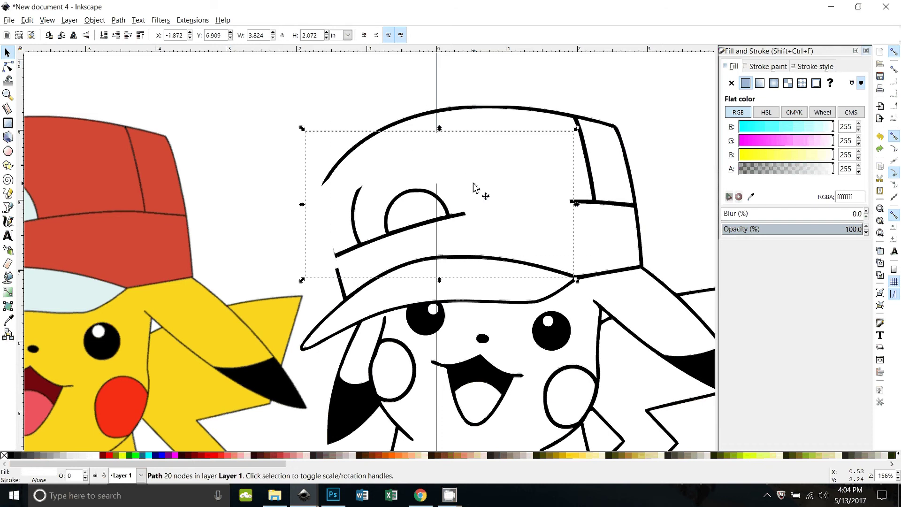
pyautogui.hotkey('ctrl', 'z')
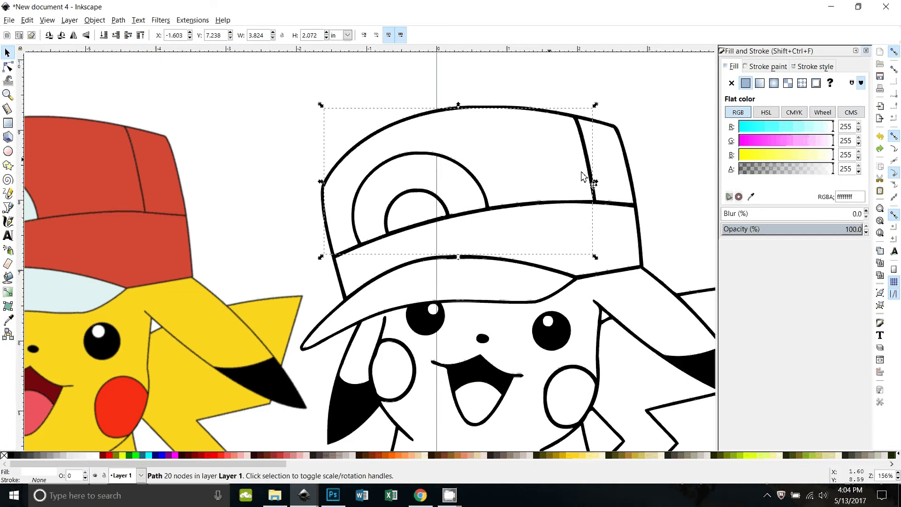
# Fill the cap crown, inner arc, front band and top-right panel with the original's red (d34835)
pyautogui.click(751, 197)
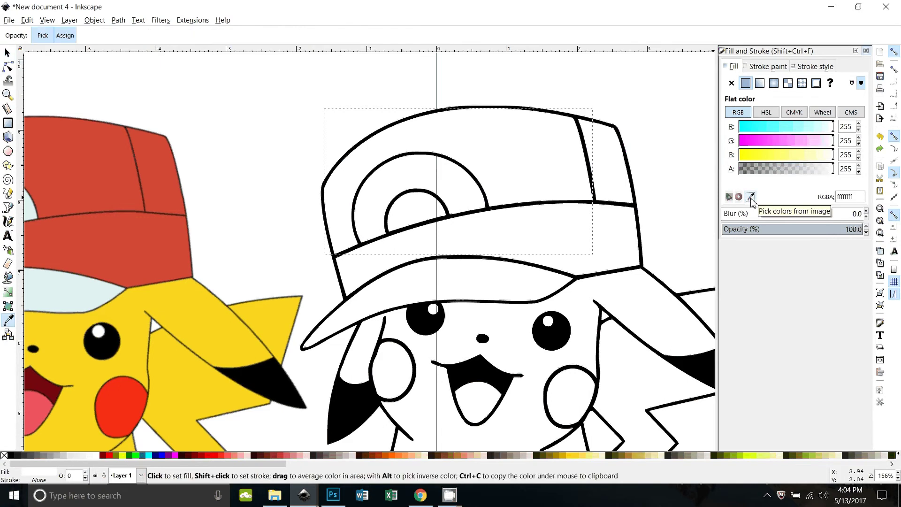
pyautogui.click(86, 174)
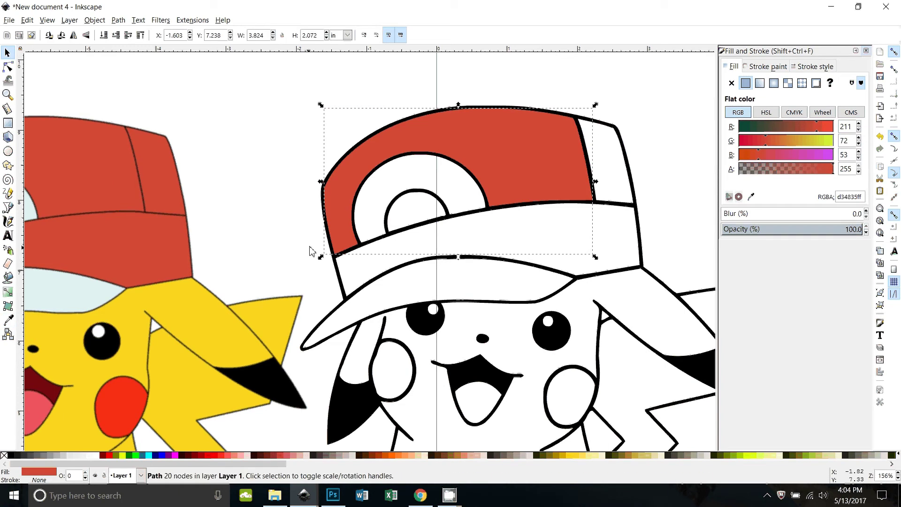
pyautogui.click(8, 278)
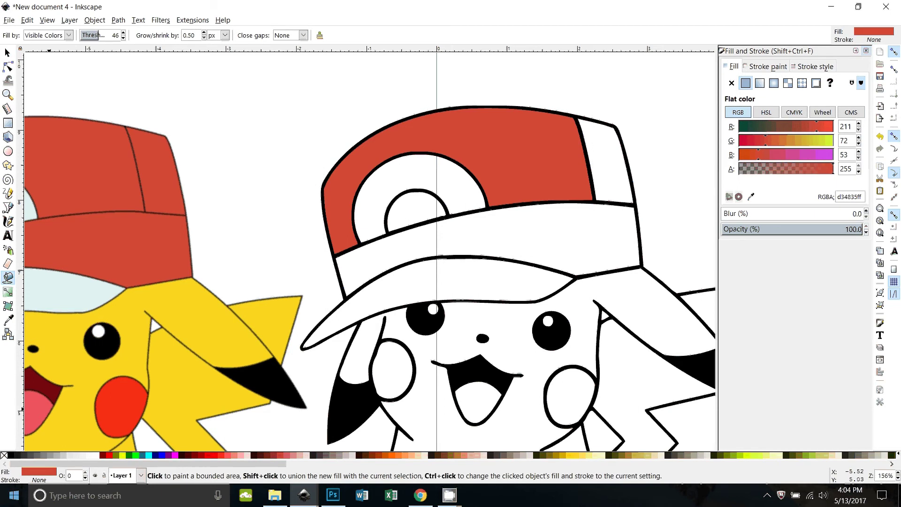
pyautogui.click(415, 203)
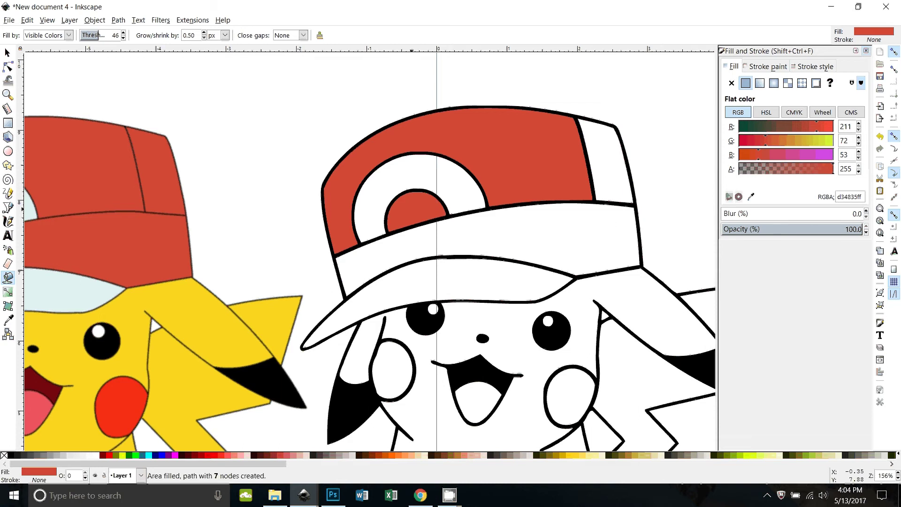
pyautogui.click(608, 224)
pyautogui.click(605, 149)
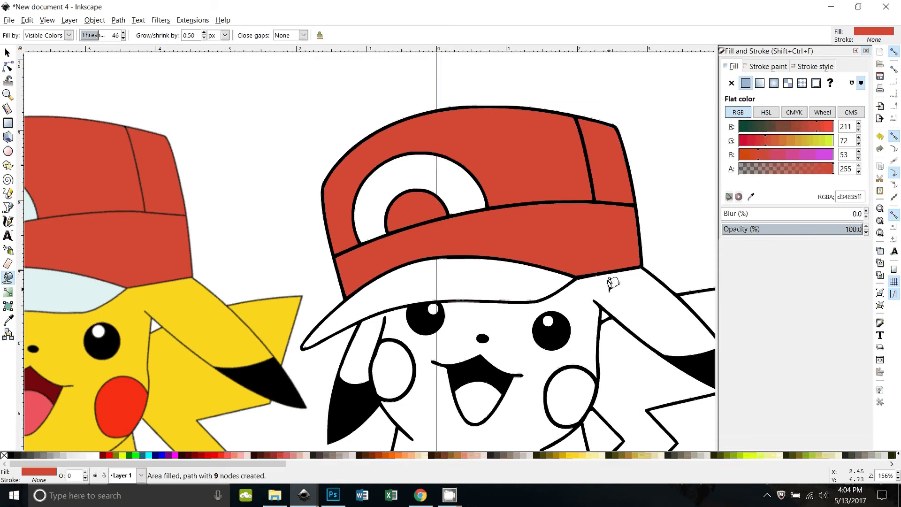
pyautogui.scroll(-1, 556, 277)
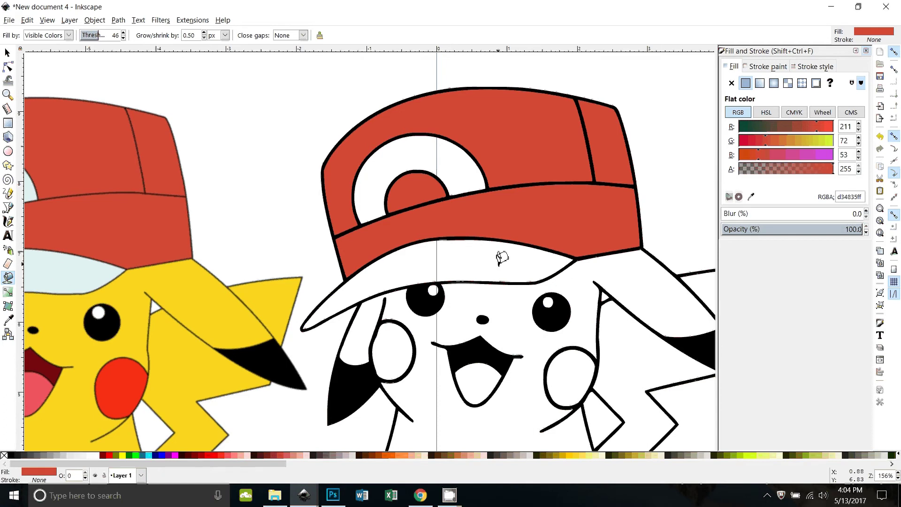
# Fill the traced cap's brim with the original's light blue (e0f2f2)
pyautogui.click(484, 260)
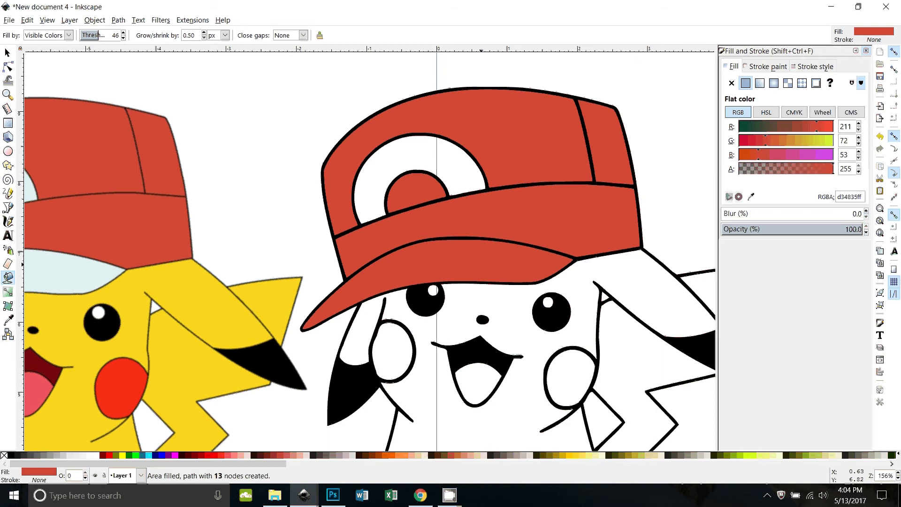
pyautogui.click(751, 197)
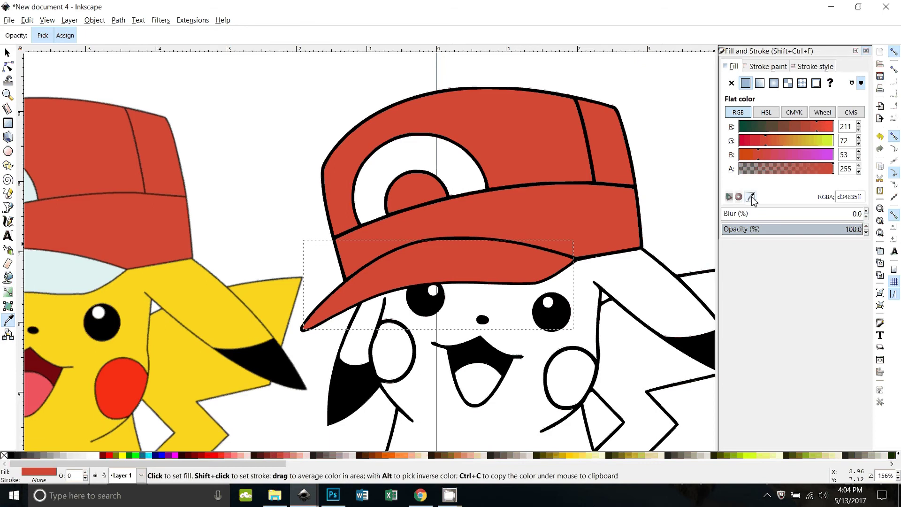
pyautogui.click(43, 277)
pyautogui.hotkey('shift', 'F7')
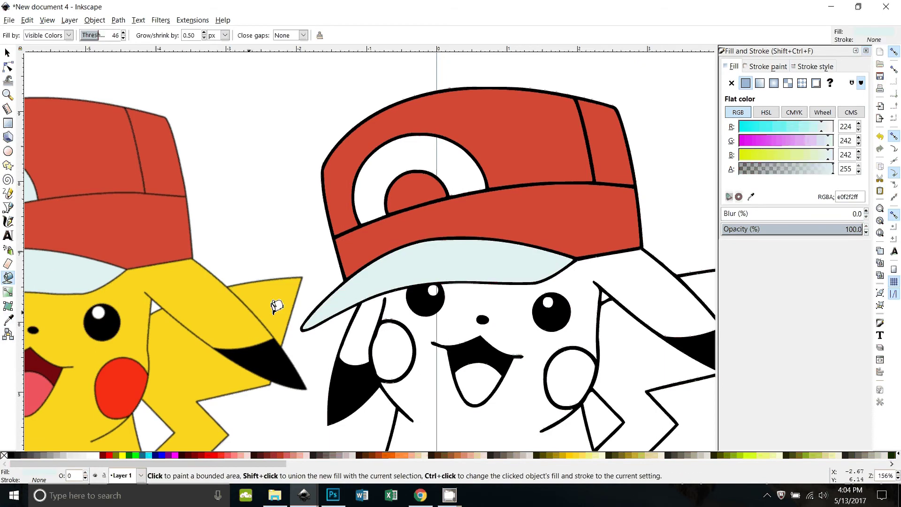
# Fill the white cap arc light blue and both cheeks with the original's red
pyautogui.click(401, 157)
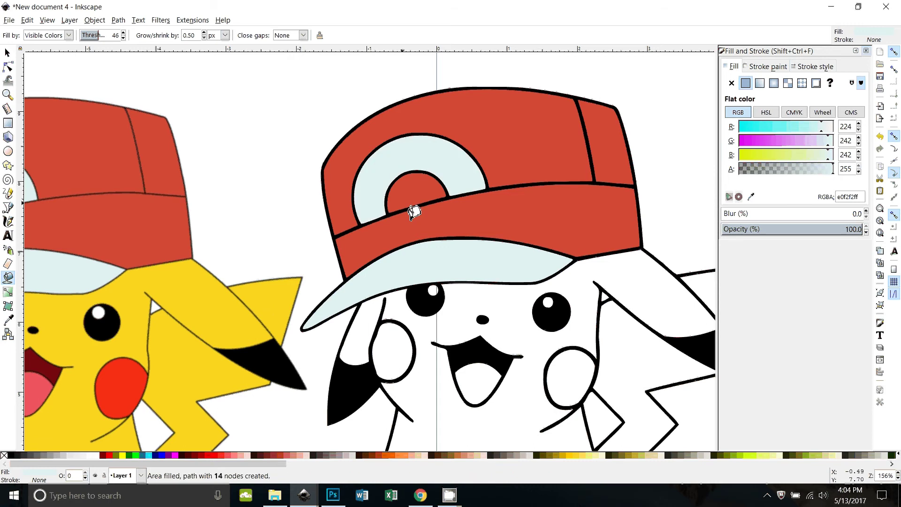
pyautogui.scroll(-3, 268, 341)
pyautogui.hscroll(-2, 267, 341)
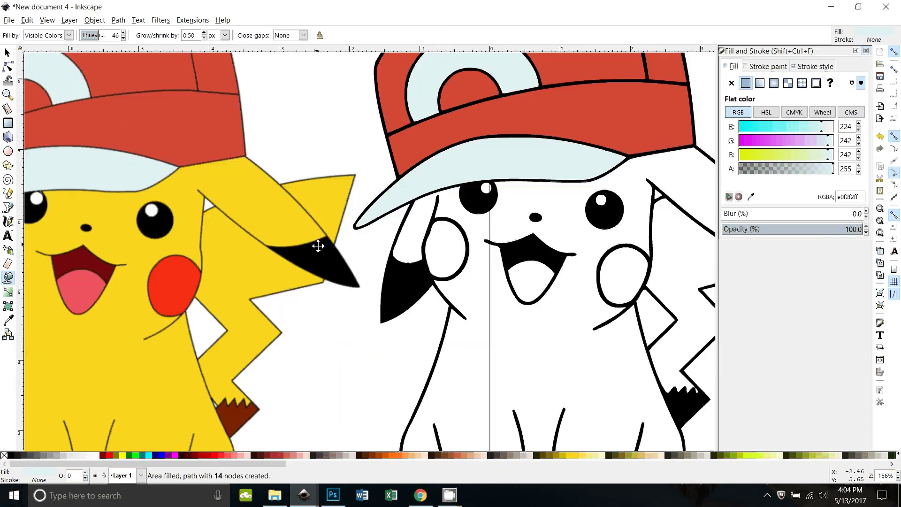
pyautogui.click(456, 240)
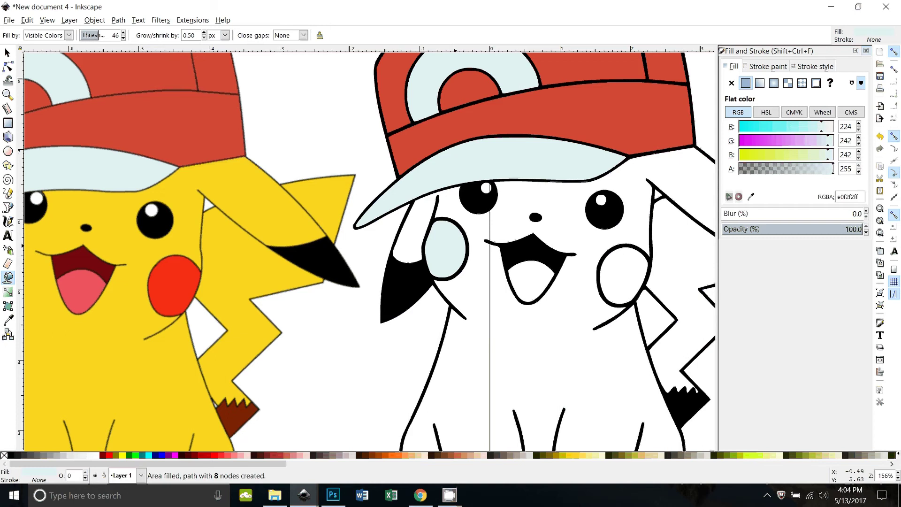
pyautogui.click(751, 197)
pyautogui.click(167, 284)
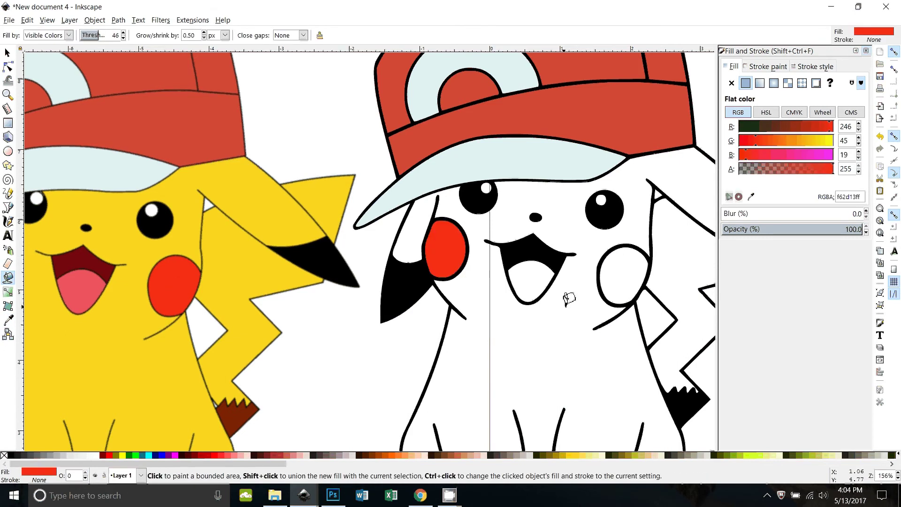
pyautogui.click(632, 267)
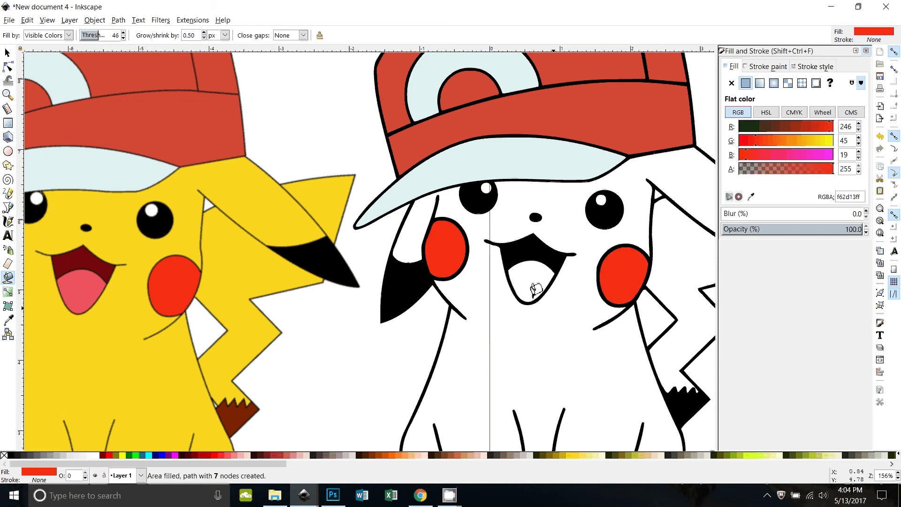
# Fill the inside of the mouth with the tongue's pink
pyautogui.click(530, 272)
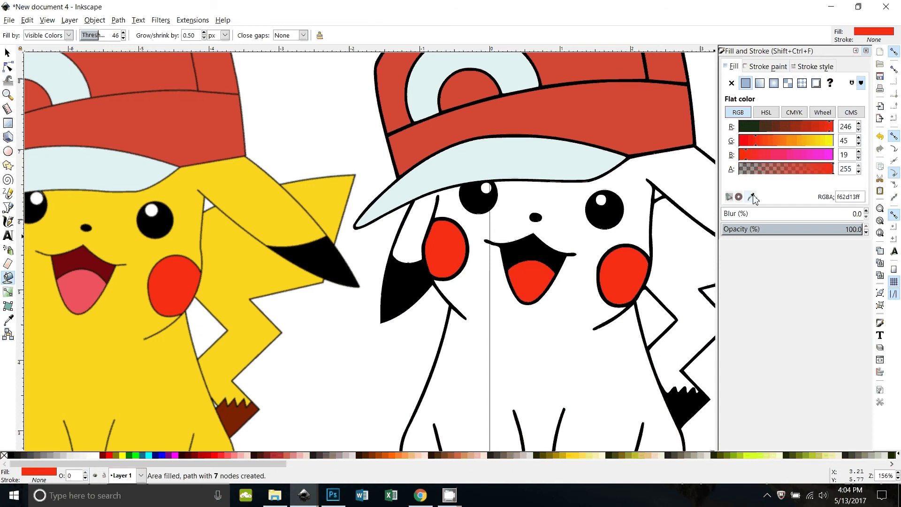
pyautogui.press('d')
pyautogui.click(97, 287)
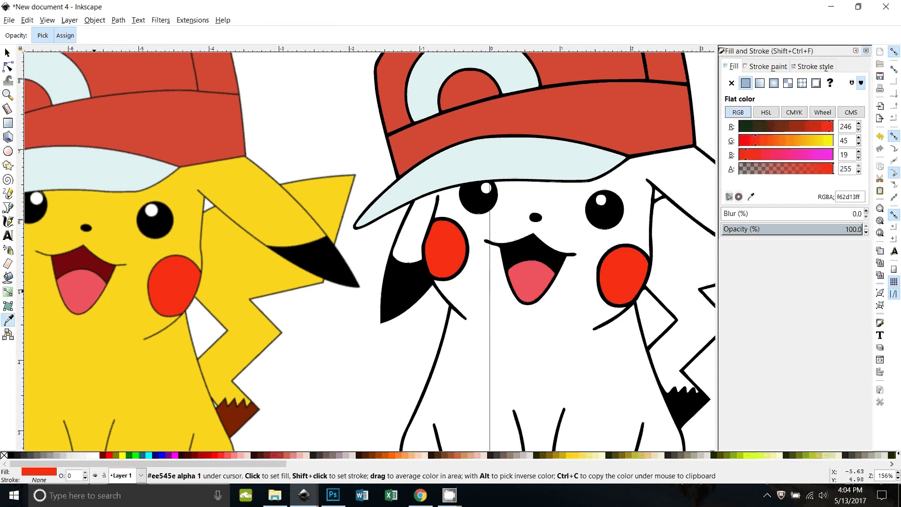
pyautogui.hotkey('shift', 'F7')
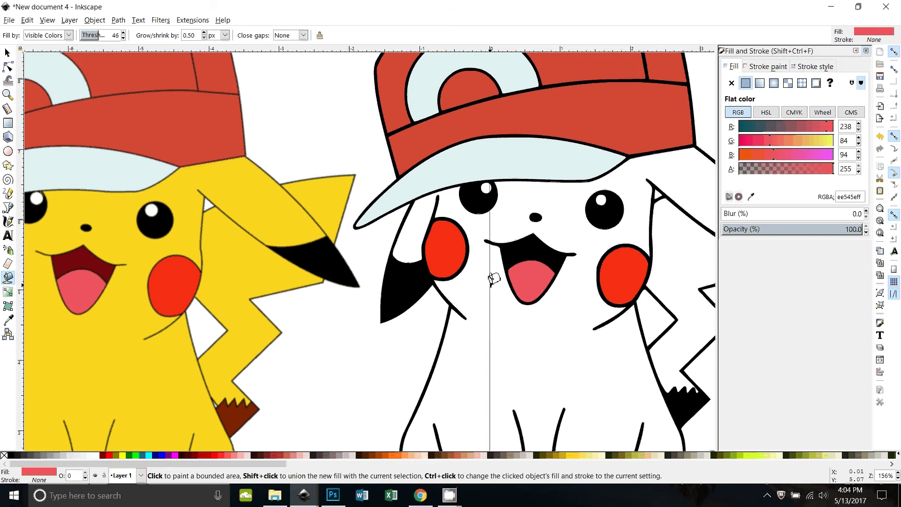
# Fill the remaining white body areas with the original's yellow (fad61e)
pyautogui.click(421, 219)
pyautogui.press('d')
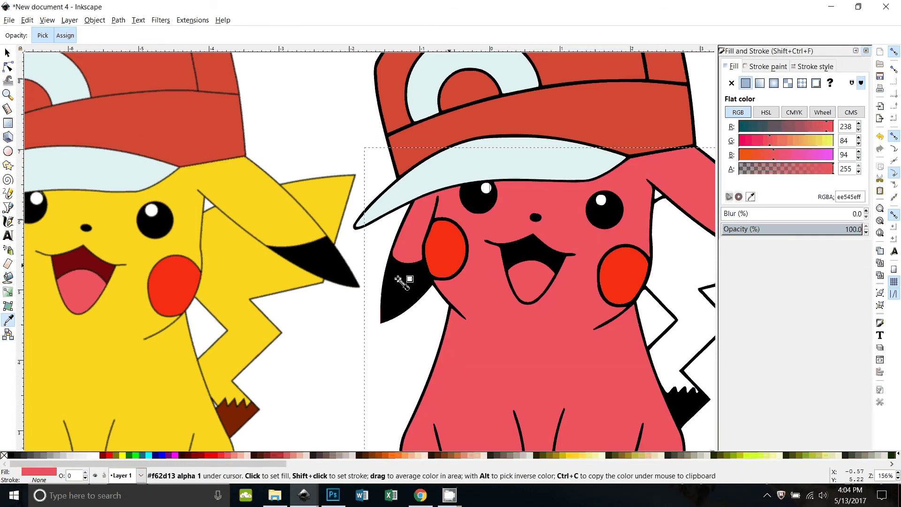
pyautogui.click(233, 266)
pyautogui.hotkey('shift', 'F7')
pyautogui.click(680, 277)
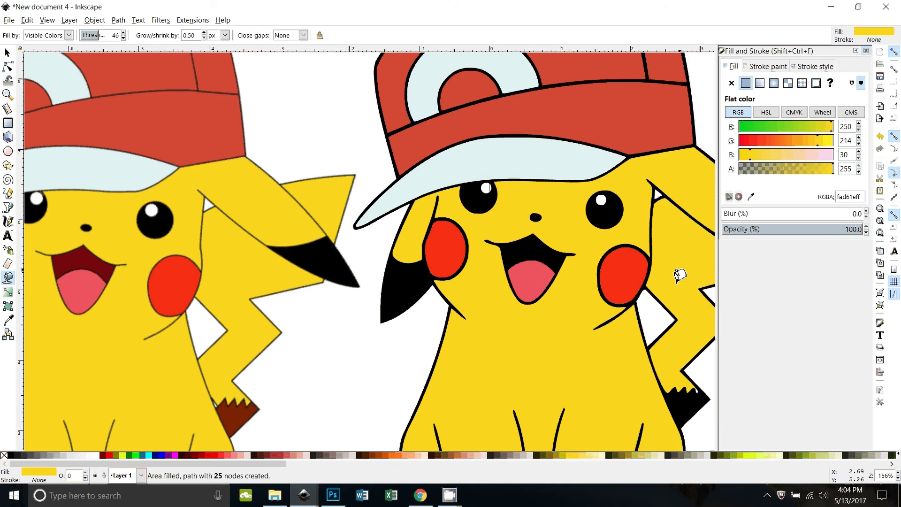
pyautogui.moveTo(556, 317); pyautogui.dragTo(463, 331)
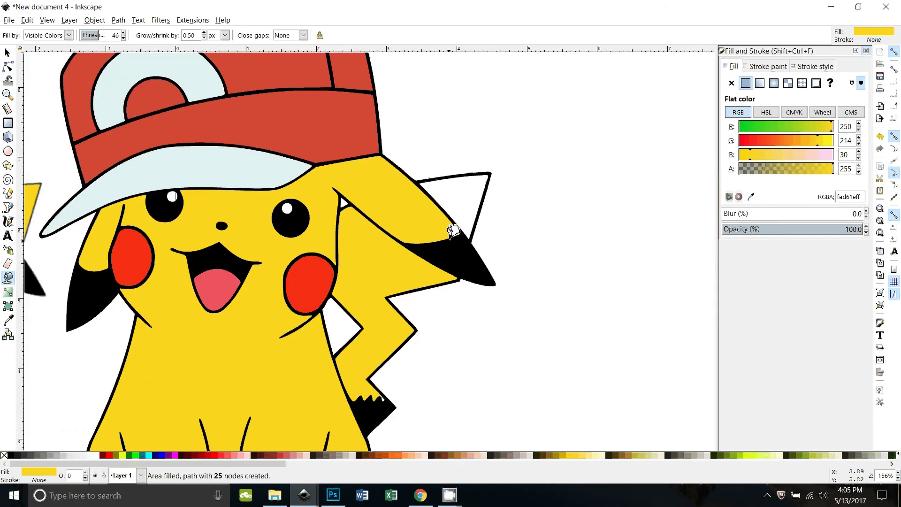
pyautogui.click(453, 231)
pyautogui.moveTo(221, 388)
pyautogui.mouseDown()
pyautogui.moveTo(388, 235)
pyautogui.moveTo(389, 418)
pyautogui.mouseUp()
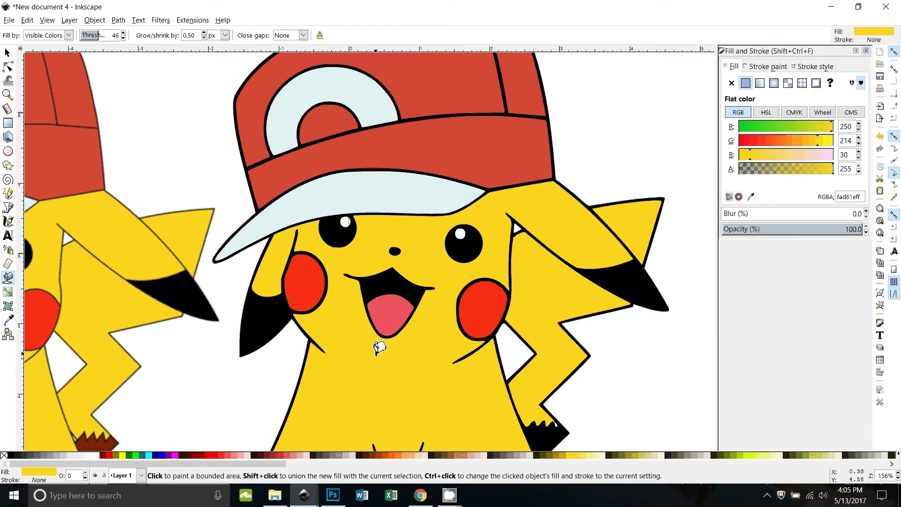
pyautogui.scroll(-2, 378, 346)
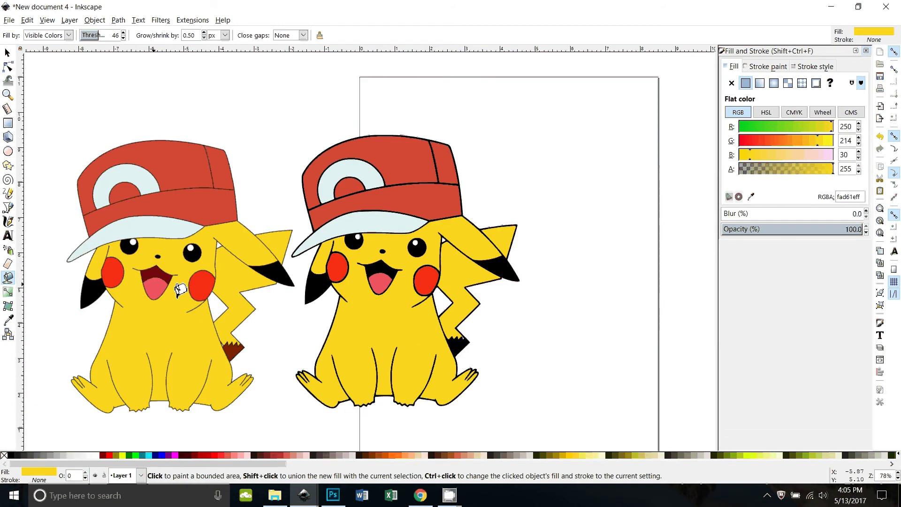
# Delete the original colour reference image
pyautogui.press('s')
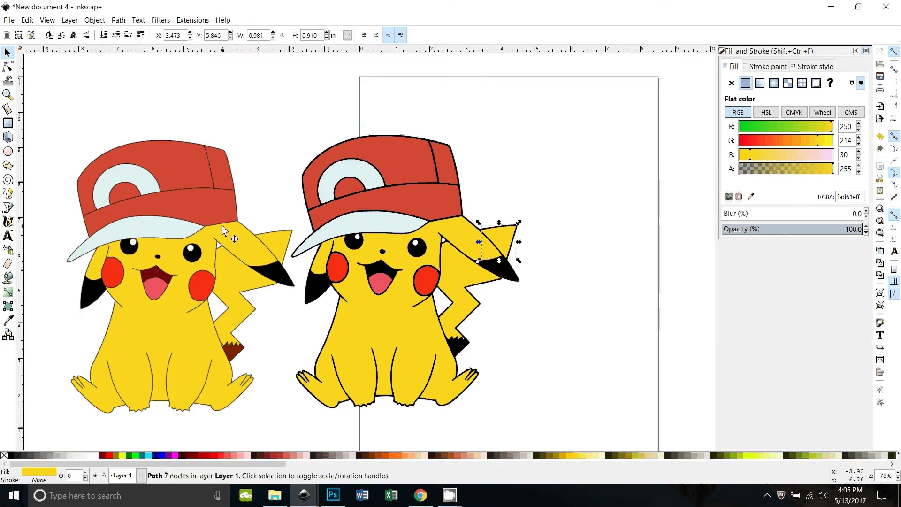
pyautogui.click(344, 277)
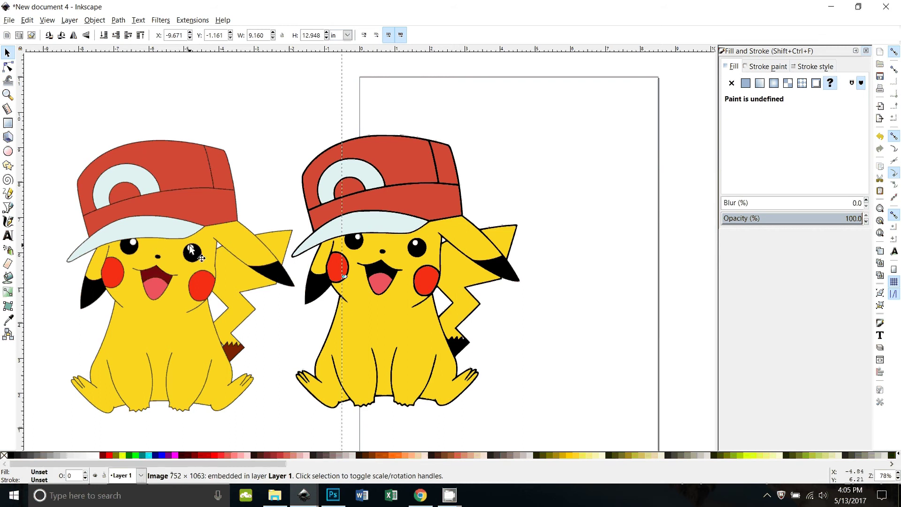
pyautogui.press('Delete')
pyautogui.scroll(-2, 133, 399)
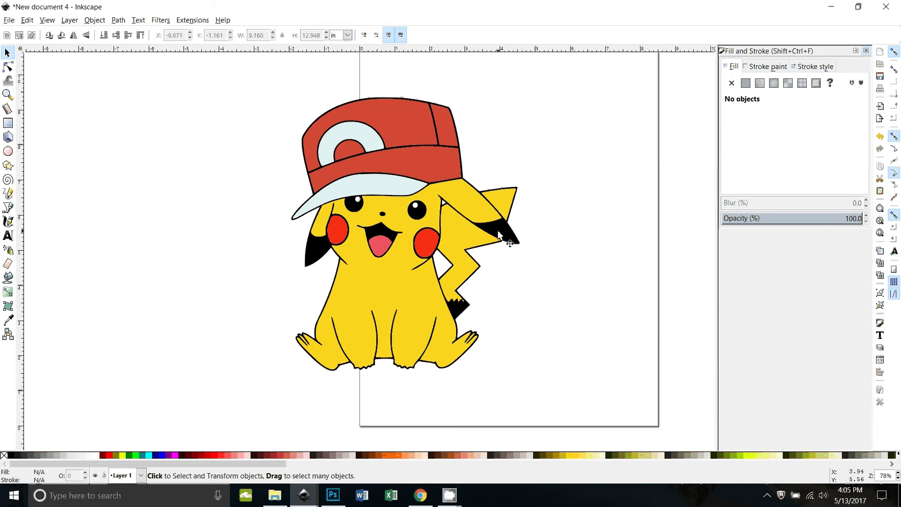
# Move the black outline off the fills and back on top, then zoom into the tail and hand
pyautogui.moveTo(519, 241); pyautogui.dragTo(700, 240)
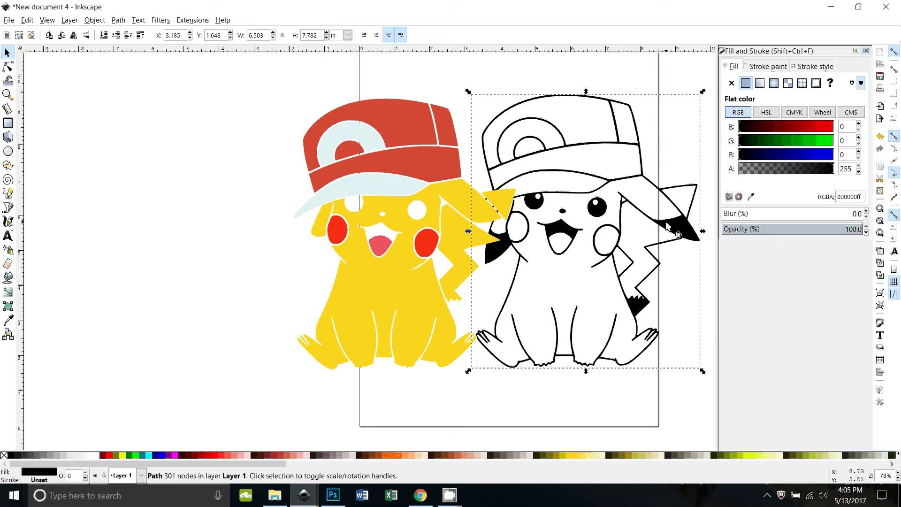
pyautogui.press('ctrl')
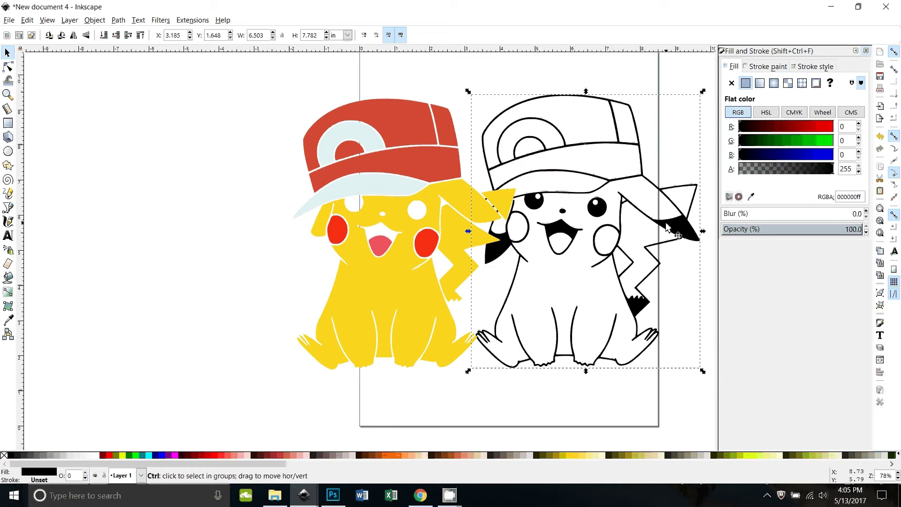
pyautogui.moveTo(667, 228); pyautogui.dragTo(487, 230)
pyautogui.scroll(2, 443, 338)
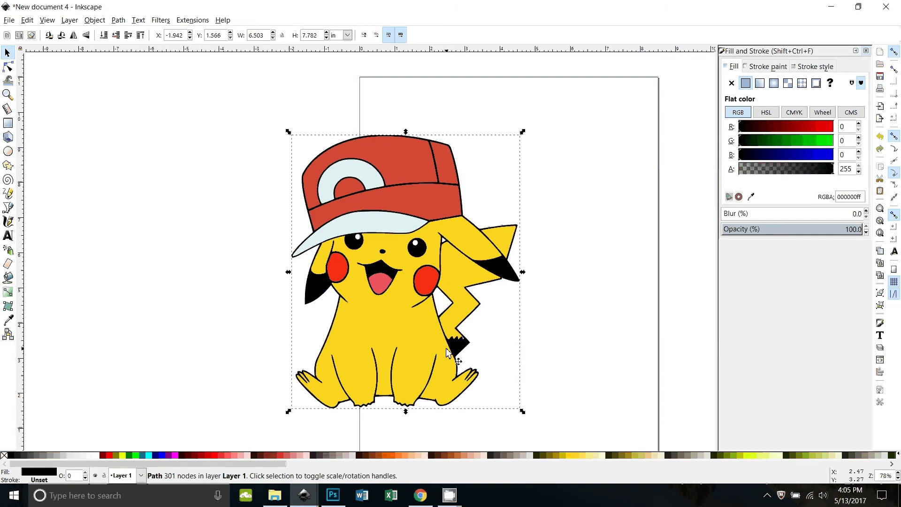
pyautogui.press('+')
pyautogui.press('+')
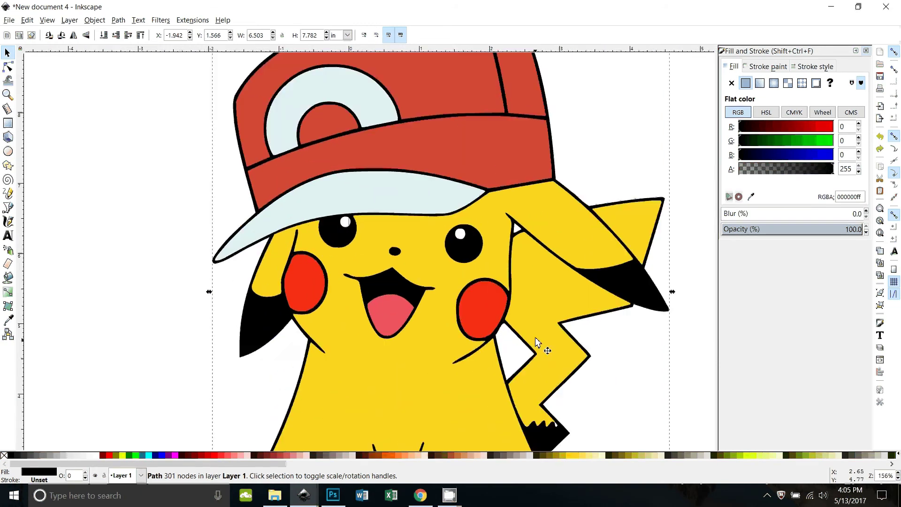
pyautogui.press('+')
pyautogui.scroll(-5, 549, 345)
pyautogui.hscroll(8, 423, 320)
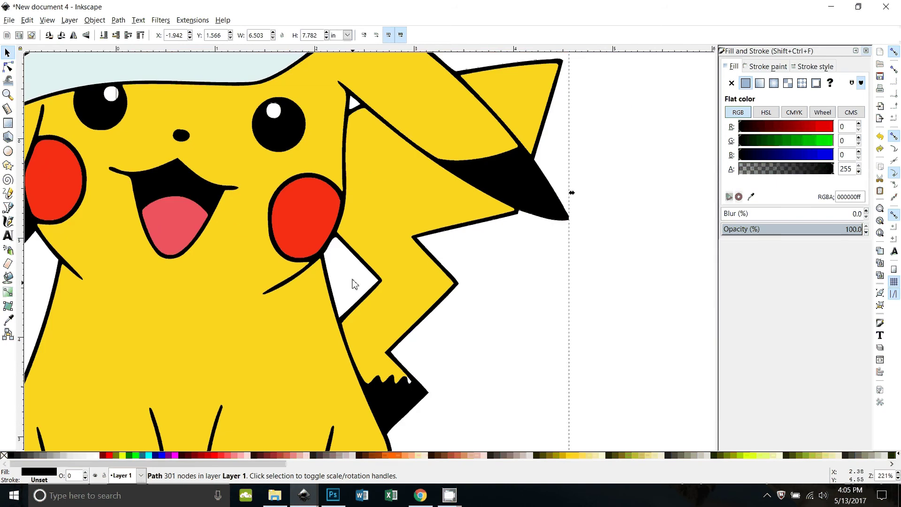
# Bucket-fill the white gap beside Pikachu's hand and color it Fuchsia magenta
pyautogui.hotkey('shift', 'F7')
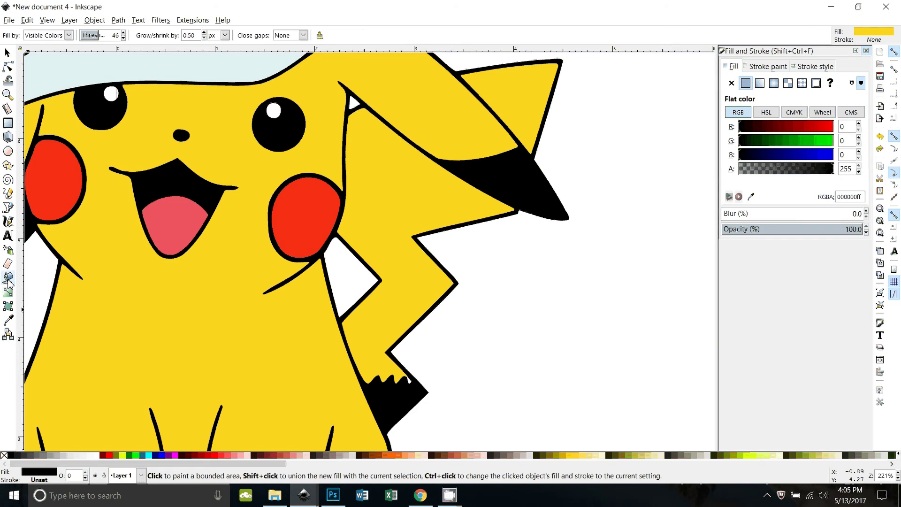
pyautogui.click(356, 278)
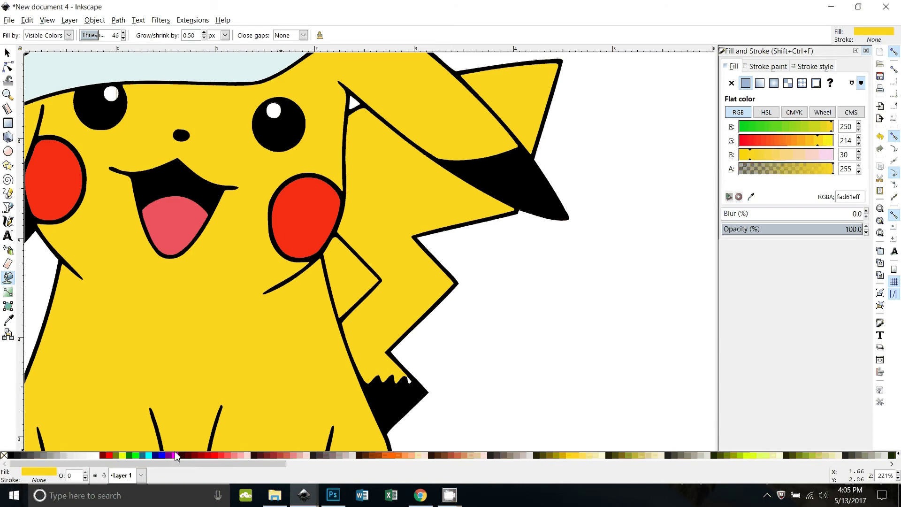
pyautogui.click(6, 56)
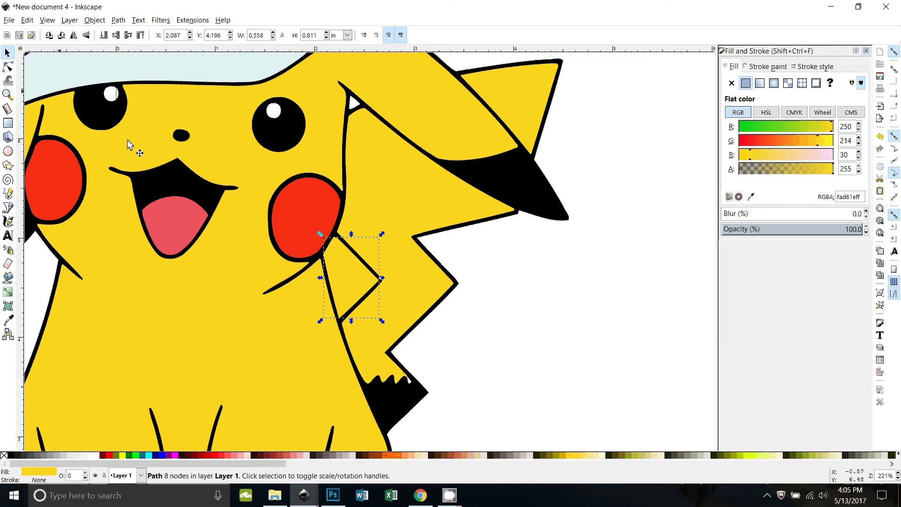
pyautogui.click(175, 455)
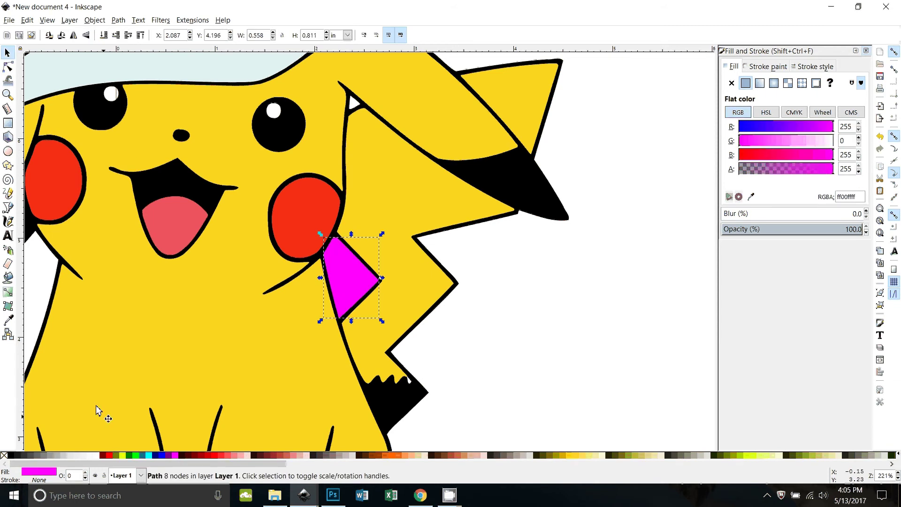
# Bucket-fill the small white gap near the ear
pyautogui.click(8, 277)
pyautogui.click(353, 98)
pyautogui.press('-')
pyautogui.press('-')
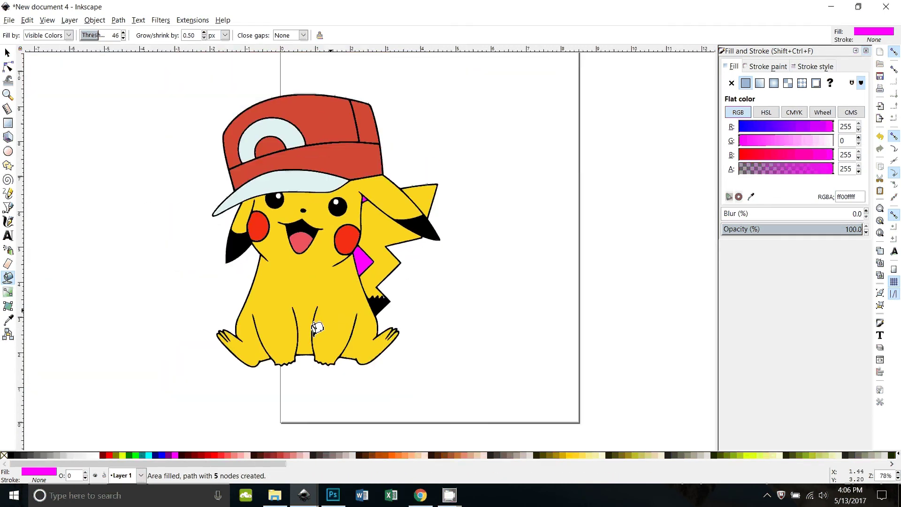
# Move the black outline path off to the right of the color fills
pyautogui.click(7, 52)
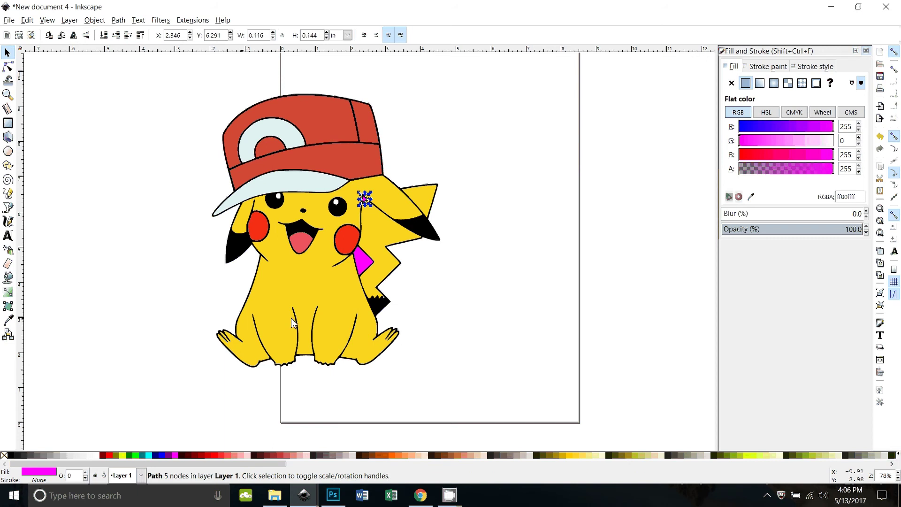
pyautogui.click(430, 232)
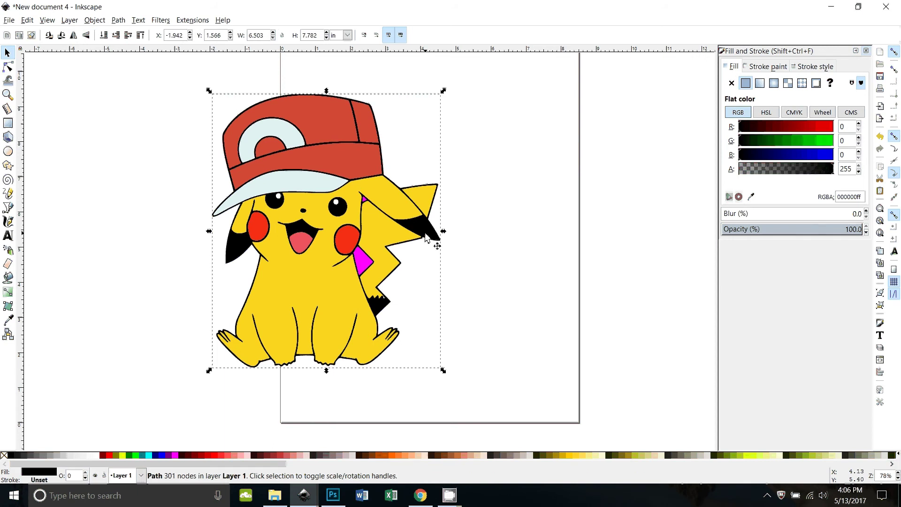
pyautogui.moveTo(428, 232); pyautogui.dragTo(666, 246)
pyautogui.moveTo(512, 429); pyautogui.dragTo(417, 422)
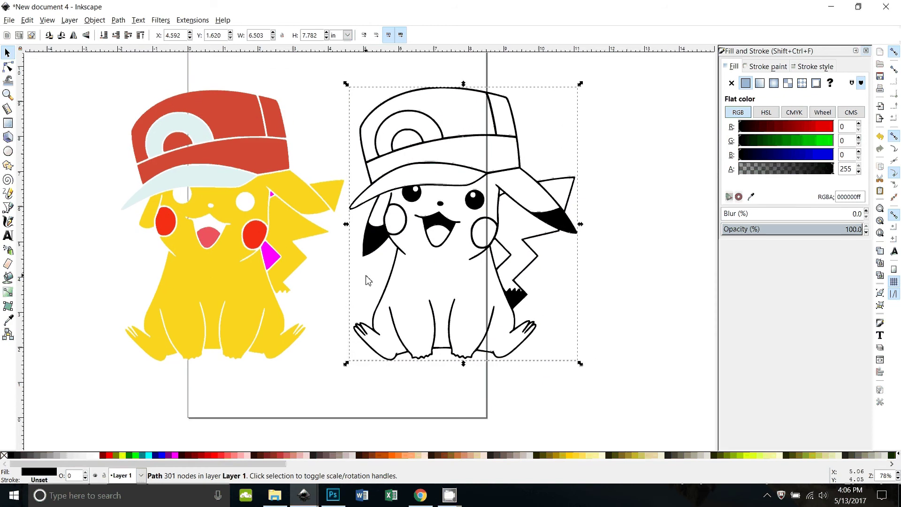
# Put the outline back in place and bucket-fill the highlights in both eyes
pyautogui.hotkey('ctrl', 'z')
pyautogui.press('+')
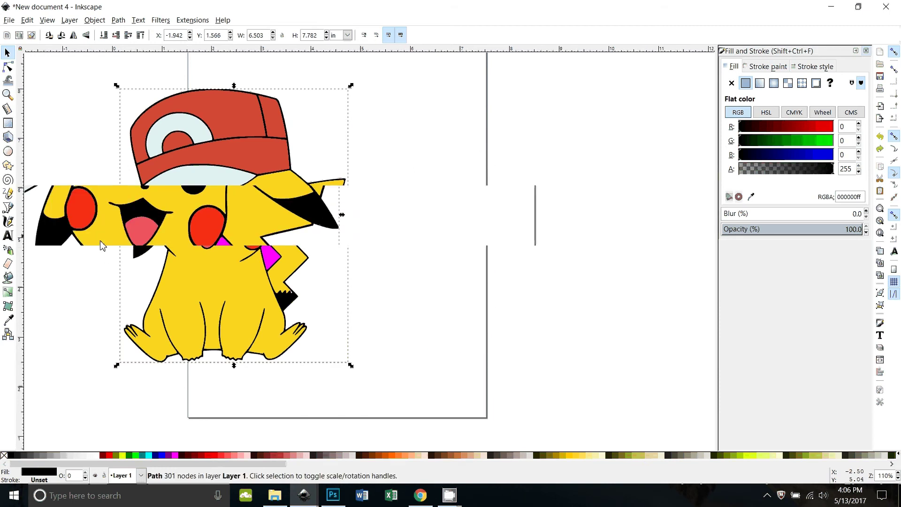
pyautogui.scroll(3, 46, 226)
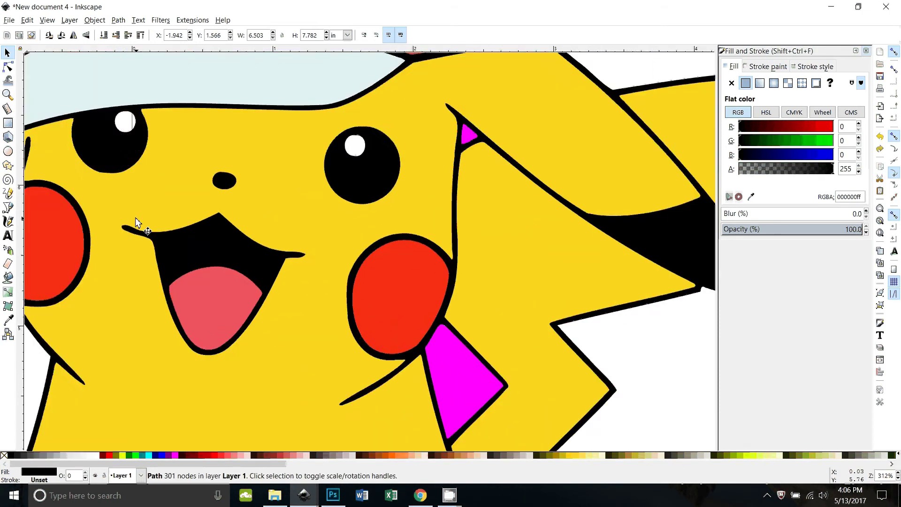
pyautogui.moveTo(136, 222); pyautogui.dragTo(281, 233)
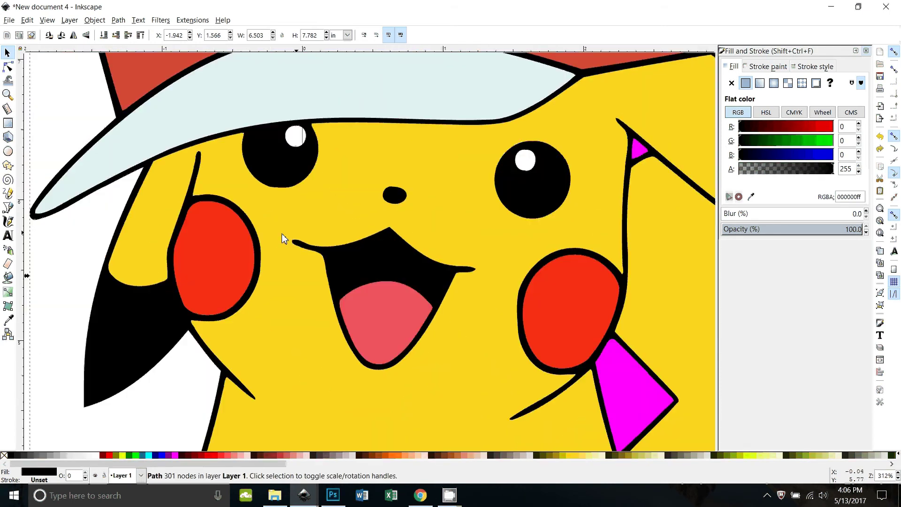
pyautogui.click(8, 277)
pyautogui.click(299, 136)
pyautogui.click(522, 153)
# Color both eye highlights white
pyautogui.press('s')
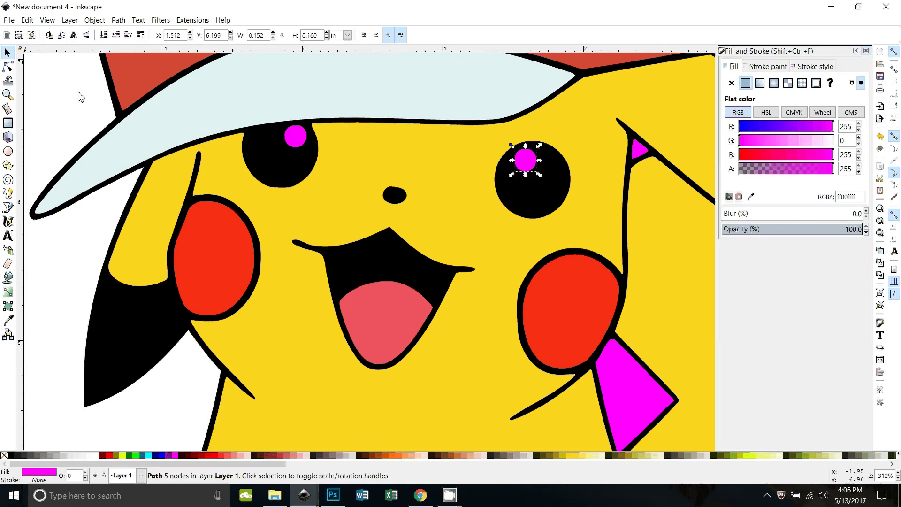
pyautogui.keyDown('shift'); pyautogui.click(294, 135); pyautogui.keyUp('shift')
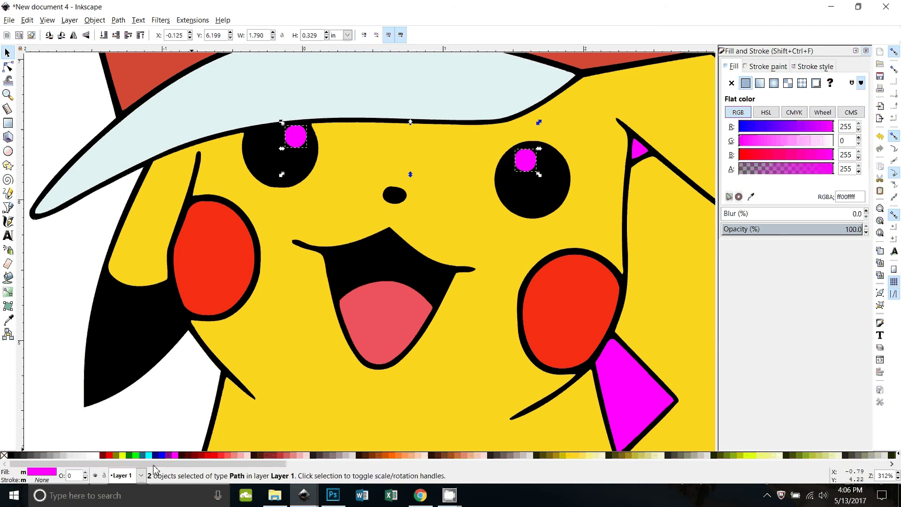
pyautogui.click(94, 455)
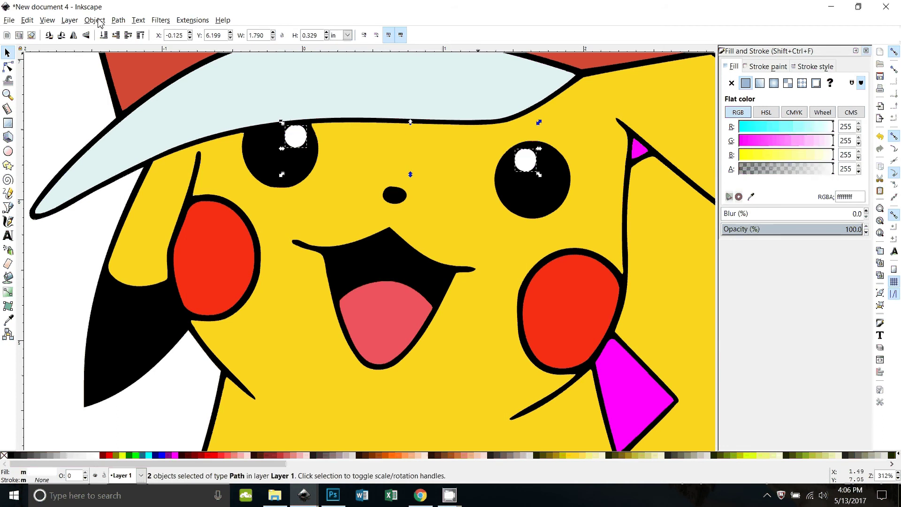
# Union the two eye highlights into one path, then zoom out to the whole page
pyautogui.click(125, 21)
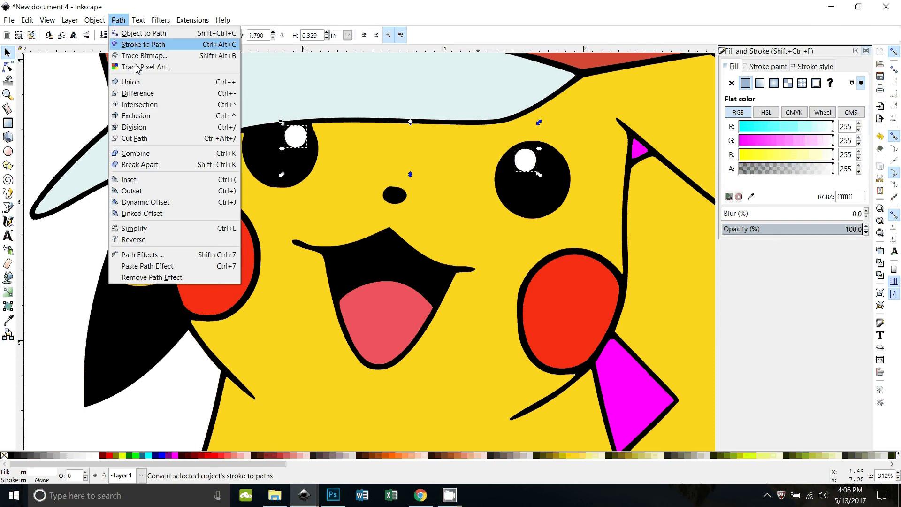
pyautogui.click(155, 85)
pyautogui.moveTo(291, 153); pyautogui.dragTo(291, 211)
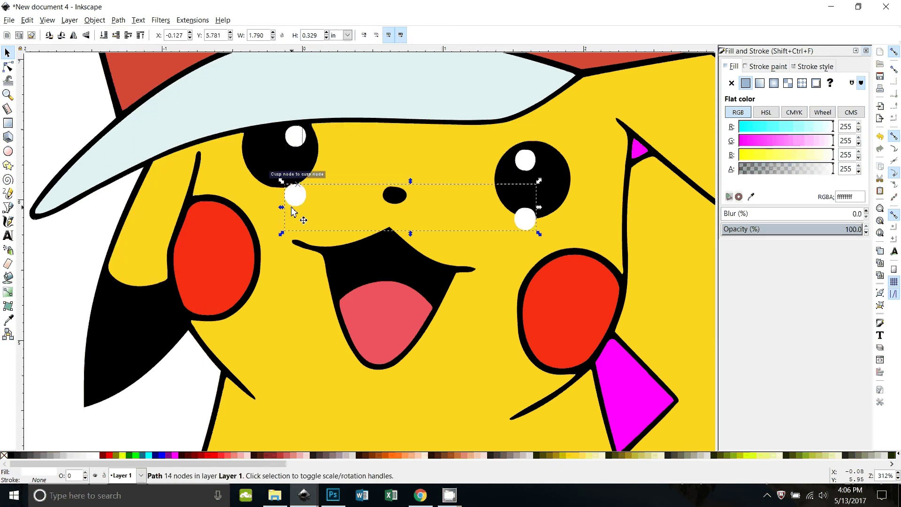
pyautogui.hotkey('ctrl', 'z')
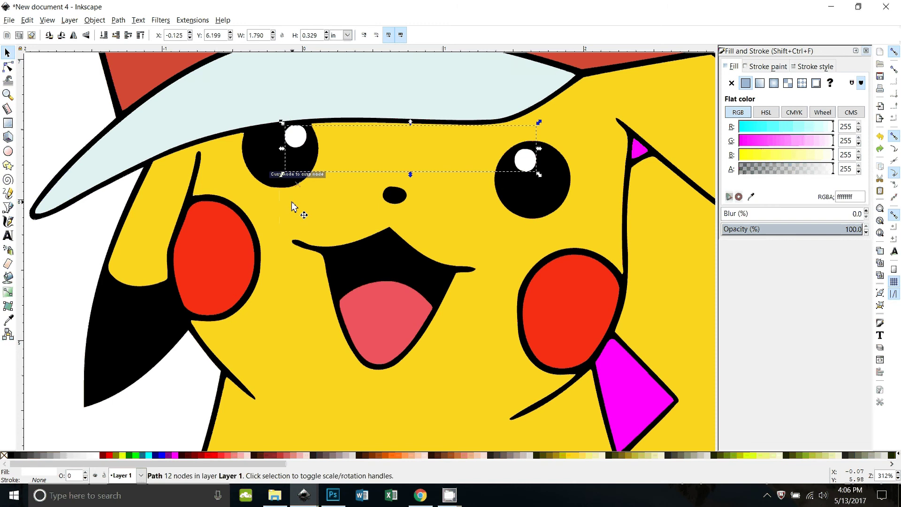
pyautogui.press('-')
pyautogui.press('-')
pyautogui.press('-')
pyautogui.press('-')
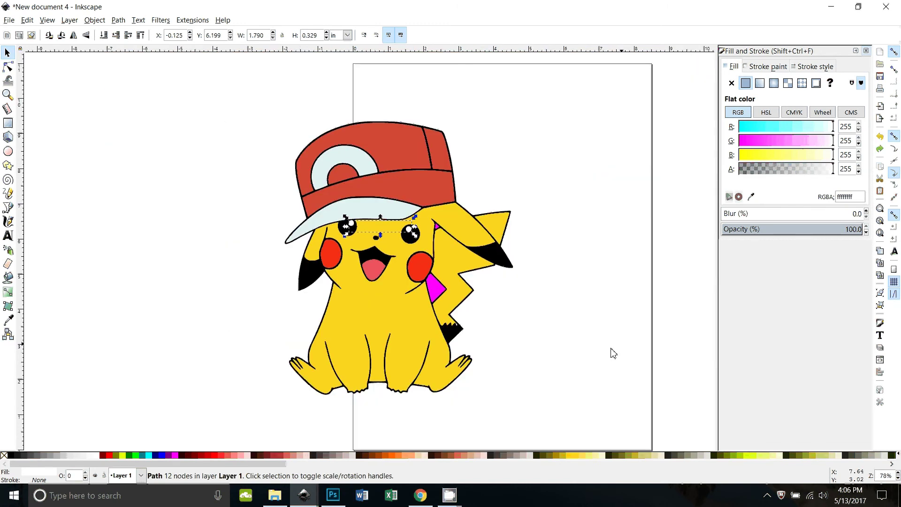
# Move the black line-art copy aside, break it apart and union its pieces
pyautogui.moveTo(418, 237); pyautogui.dragTo(650, 238)
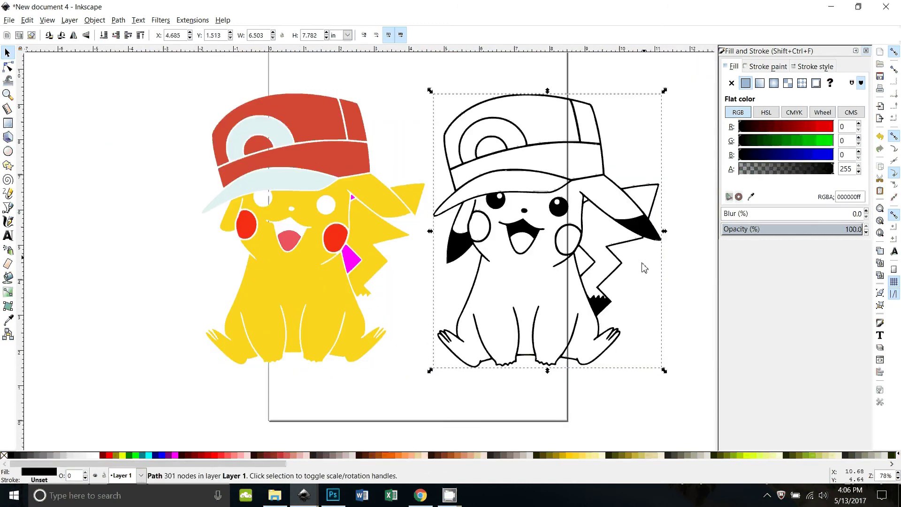
pyautogui.click(118, 20)
pyautogui.click(149, 165)
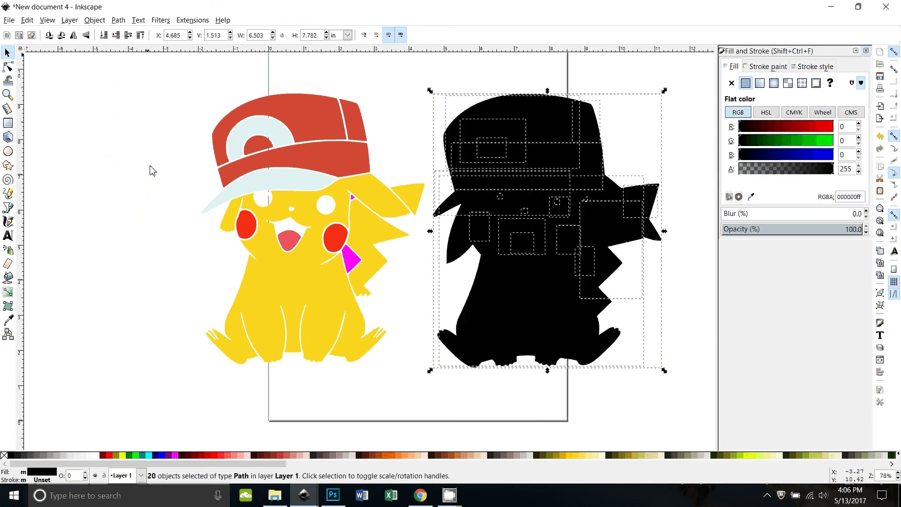
pyautogui.click(112, 20)
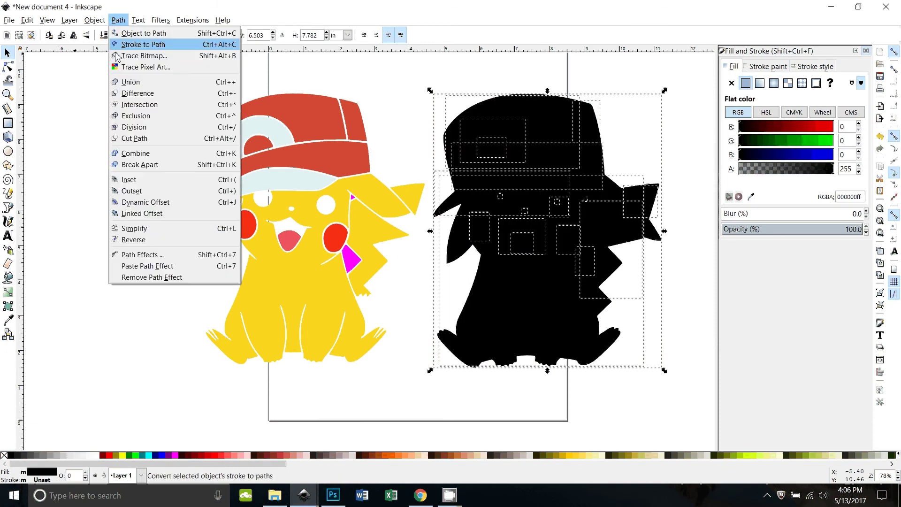
pyautogui.click(126, 93)
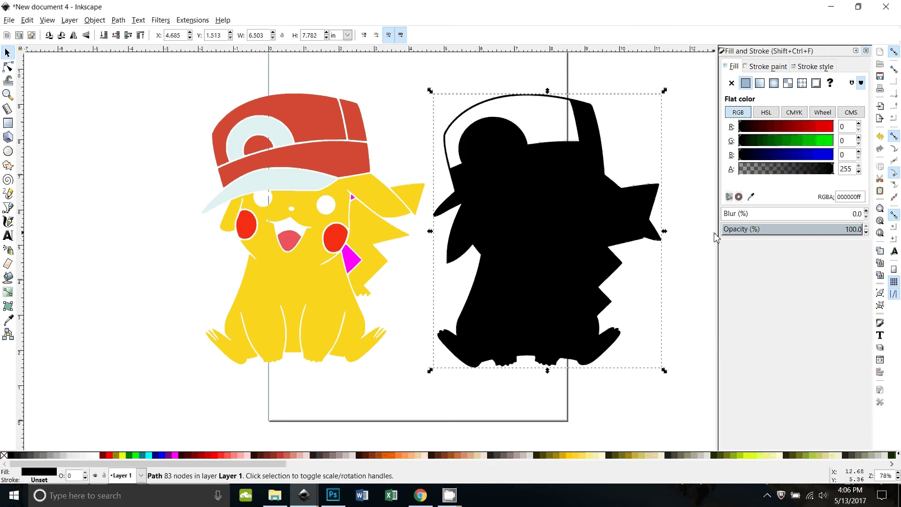
# Box-select the silhouette pieces and union them, then undo that union
pyautogui.press('Escape')
pyautogui.click(466, 134)
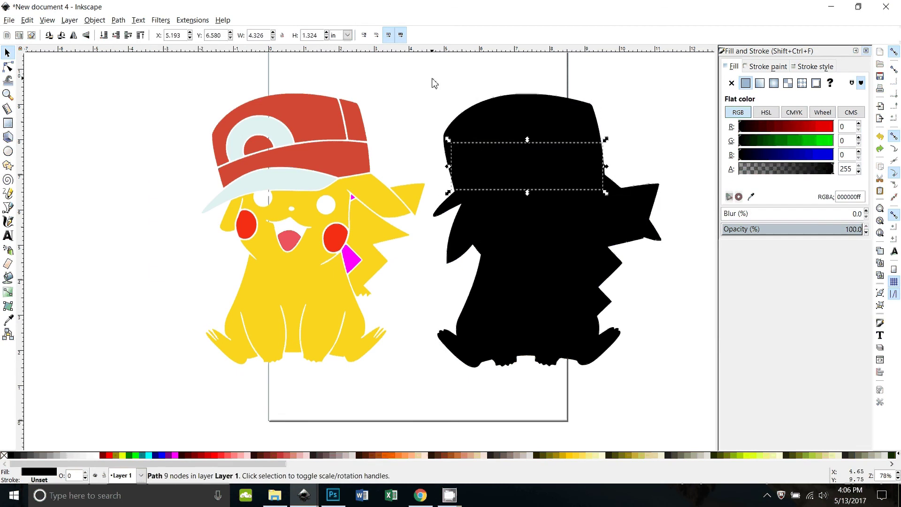
pyautogui.moveTo(433, 73); pyautogui.dragTo(689, 415)
pyautogui.click(118, 20)
pyautogui.click(127, 80)
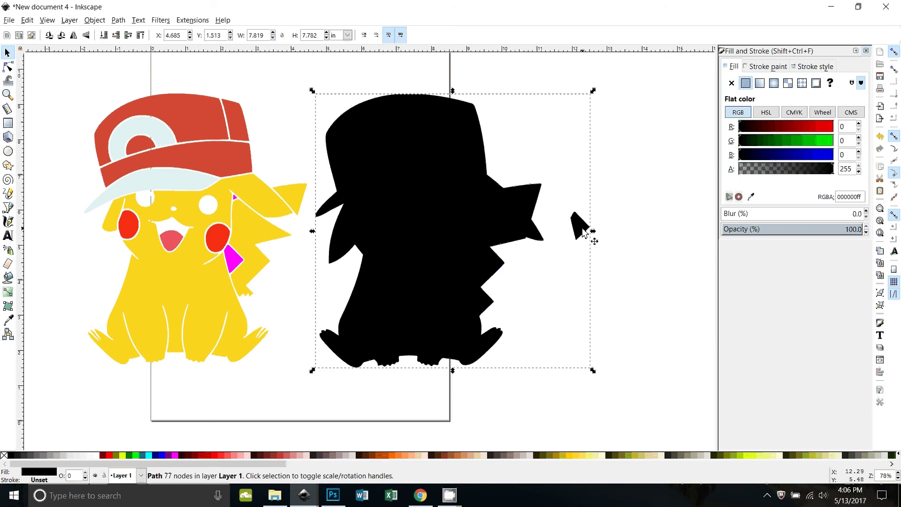
pyautogui.hotkey('ctrl', 'z')
# Union all 20 silhouette pieces, move it onto Pikachu and send it to the bottom
pyautogui.click(474, 233)
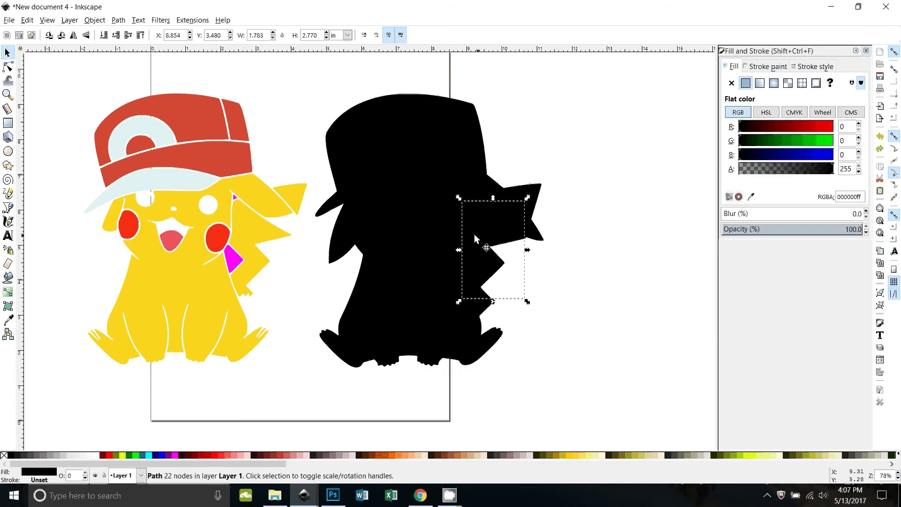
pyautogui.keyDown('alt'); pyautogui.click(474, 233); pyautogui.keyUp('alt')
pyautogui.moveTo(297, 67); pyautogui.dragTo(556, 399)
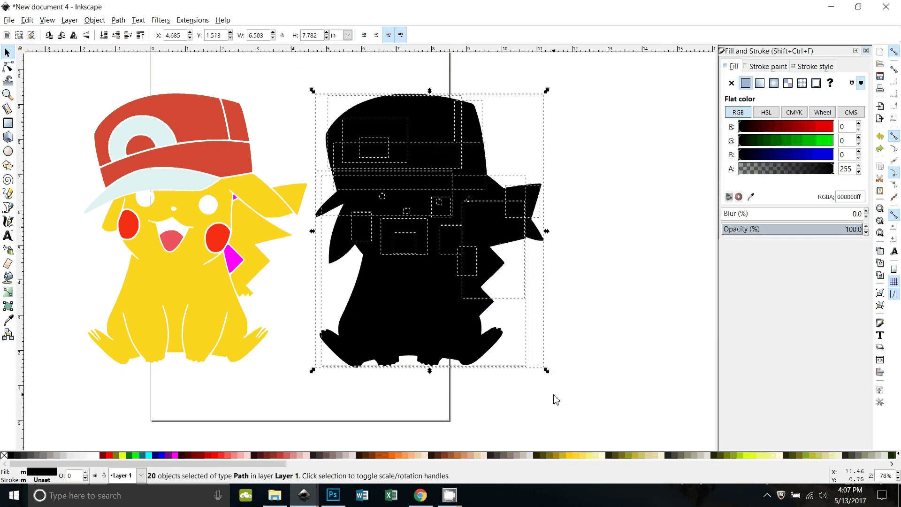
pyautogui.click(118, 20)
pyautogui.click(136, 83)
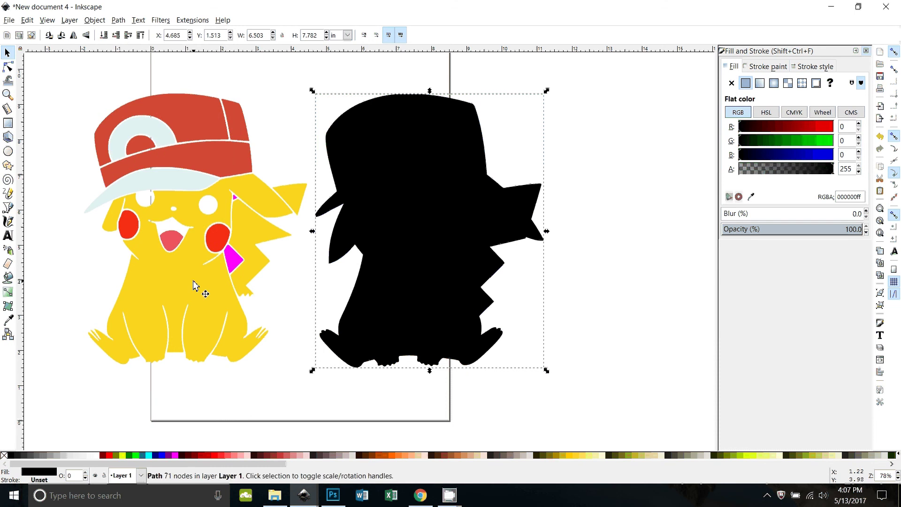
pyautogui.moveTo(415, 282); pyautogui.dragTo(182, 277)
pyautogui.press('End')
pyautogui.click(295, 237)
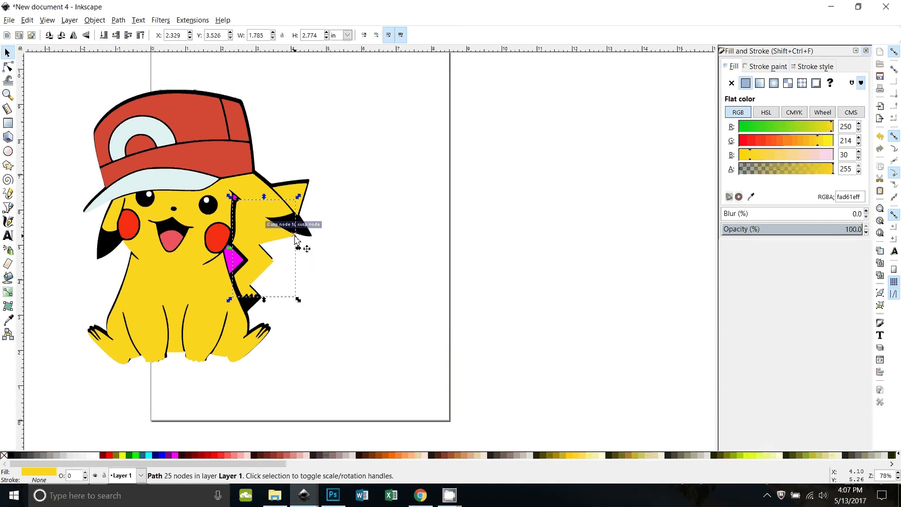
pyautogui.hotkey('ctrl', 'z')
pyautogui.hotkey('ctrl', 'z')
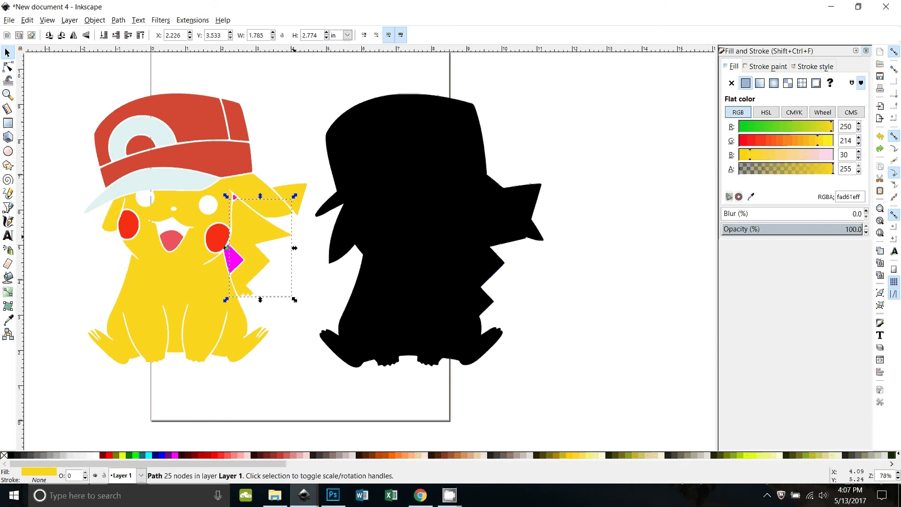
pyautogui.hotkey('ctrl', 'shift', 'z')
pyautogui.hotkey('ctrl', 'shift', 'z')
pyautogui.click(362, 328)
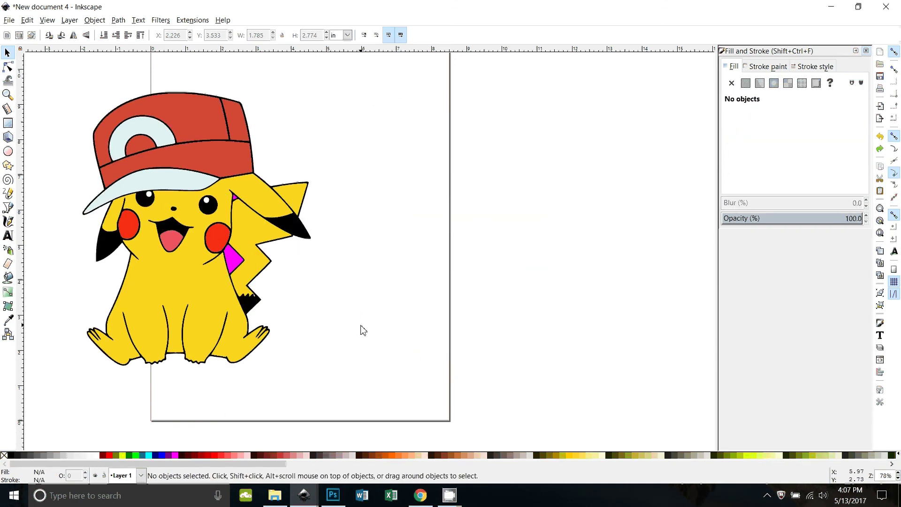
pyautogui.moveTo(362, 328); pyautogui.dragTo(586, 335)
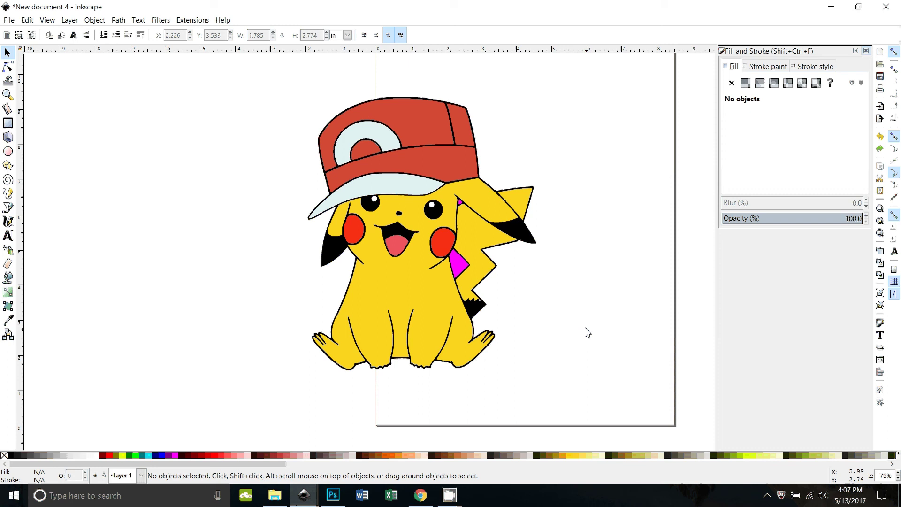
pyautogui.click(527, 242)
pyautogui.click(119, 20)
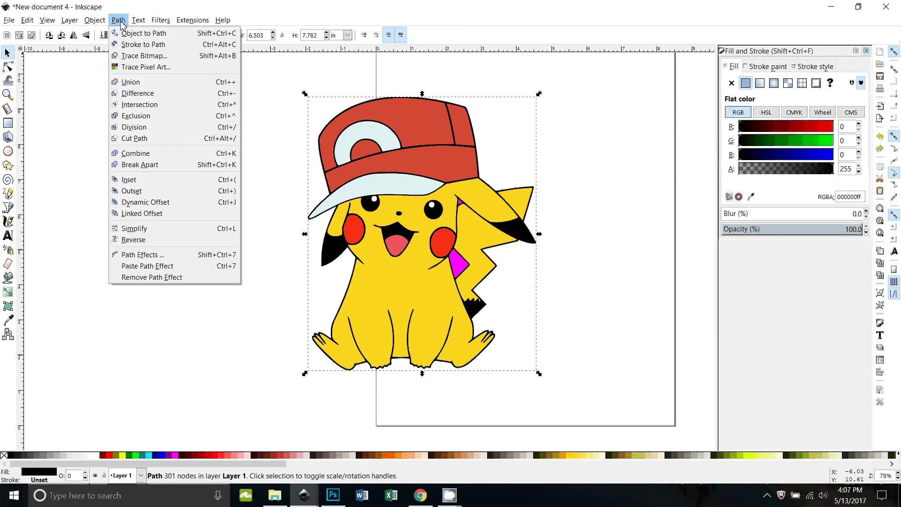
pyautogui.click(140, 164)
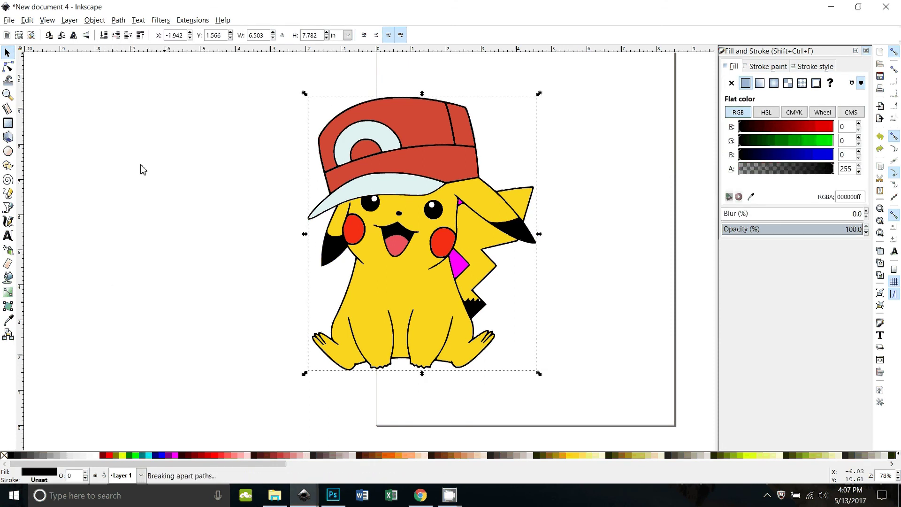
pyautogui.click(124, 21)
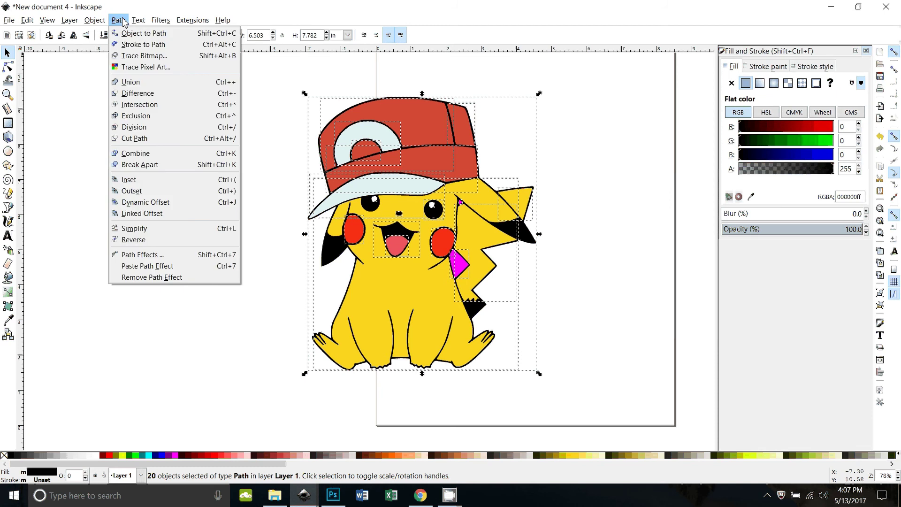
pyautogui.click(145, 116)
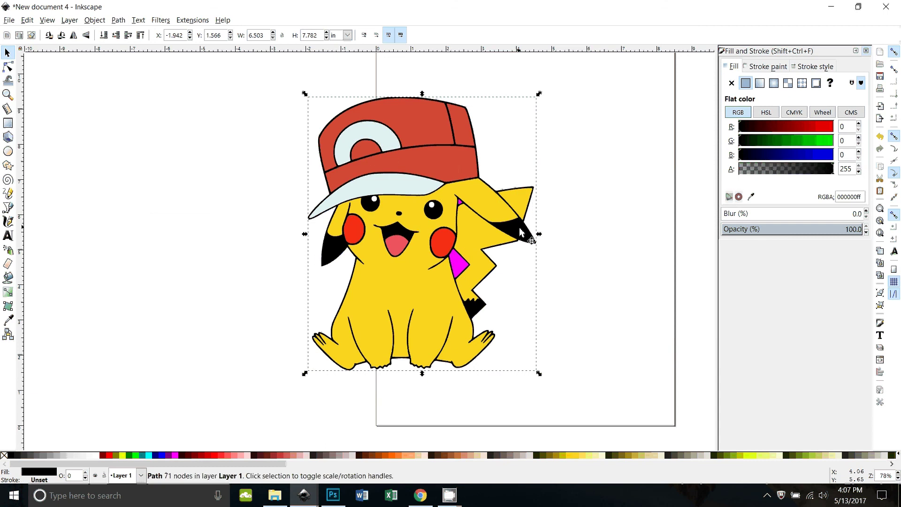
pyautogui.moveTo(519, 227); pyautogui.dragTo(688, 249)
pyautogui.hotkey('ctrl', 'z')
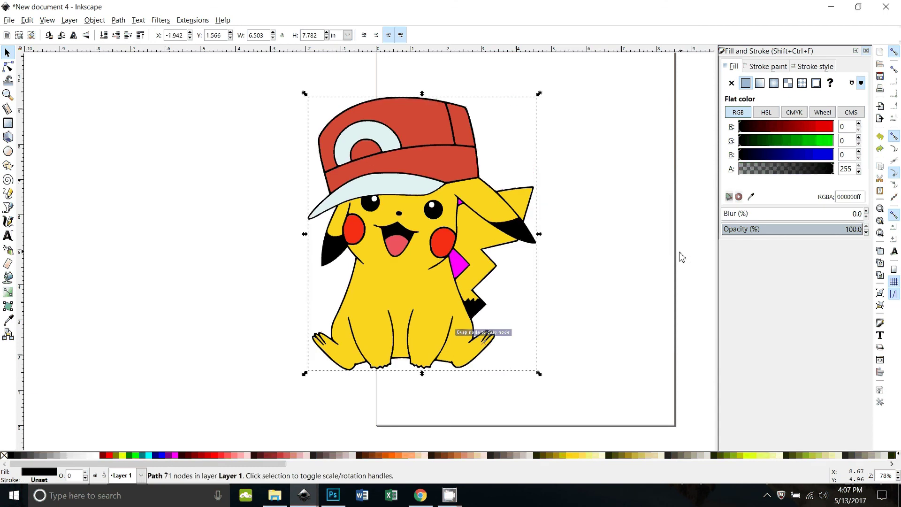
# Union the two magenta shapes into one path
pyautogui.click(461, 203)
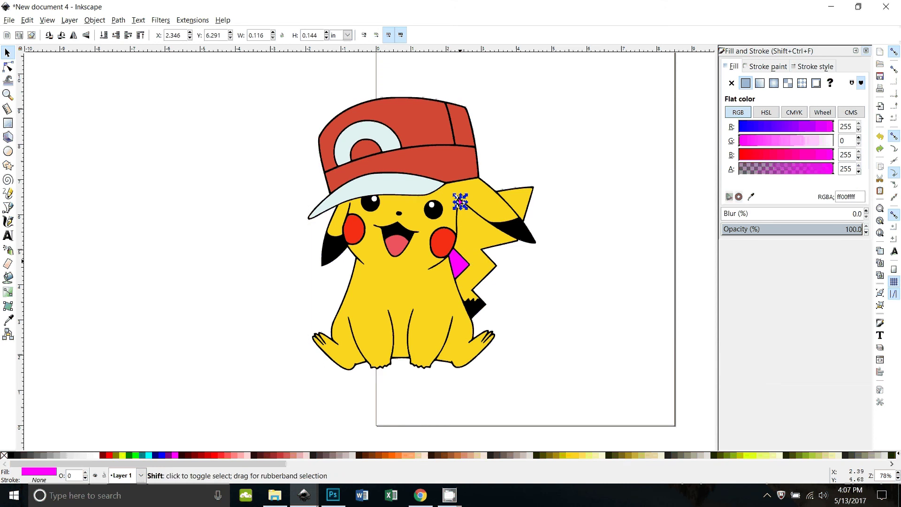
pyautogui.keyDown('shift'); pyautogui.click(460, 262); pyautogui.keyUp('shift')
pyautogui.click(118, 20)
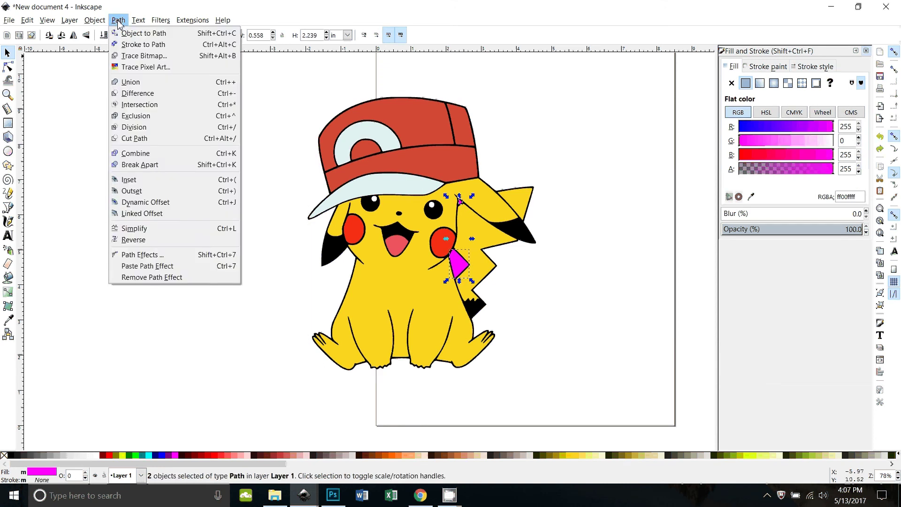
pyautogui.click(131, 82)
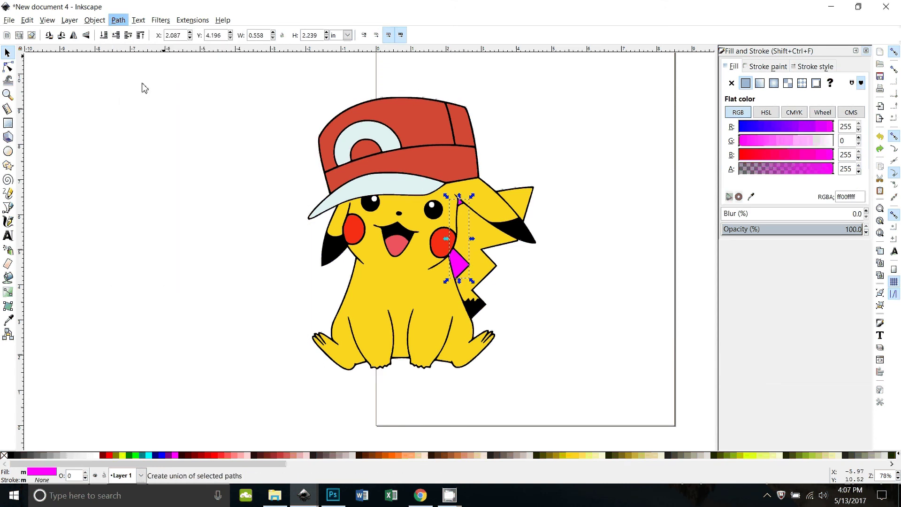
# Subtract the magenta shape from the black silhouette with Path > Difference
pyautogui.keyDown('shift'); pyautogui.click(531, 242); pyautogui.keyUp('shift')
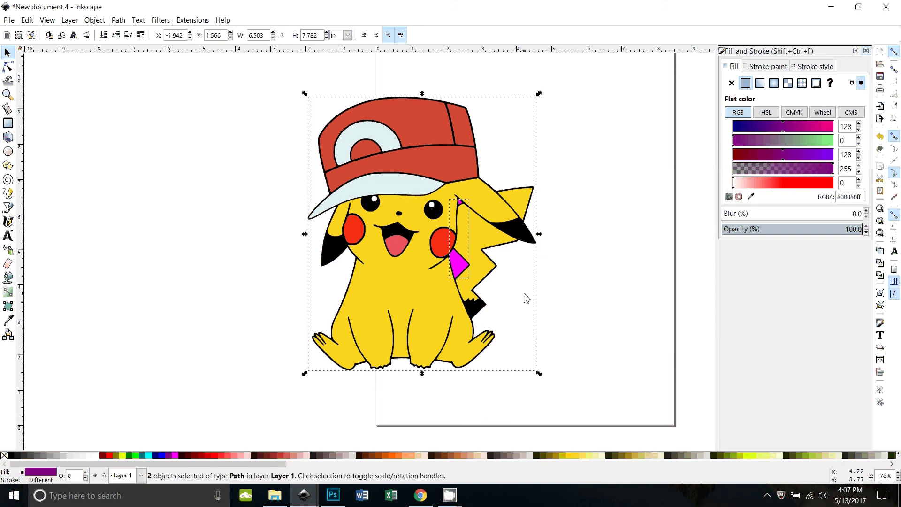
pyautogui.click(118, 20)
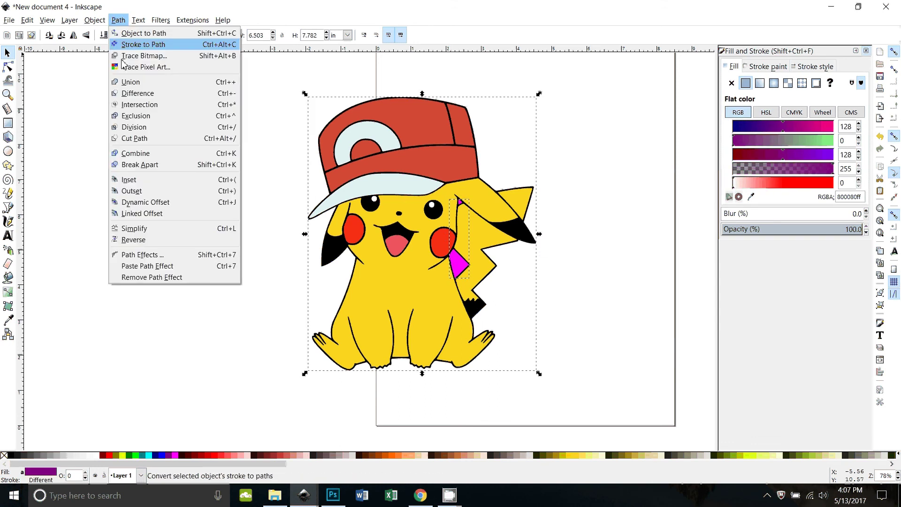
pyautogui.click(131, 94)
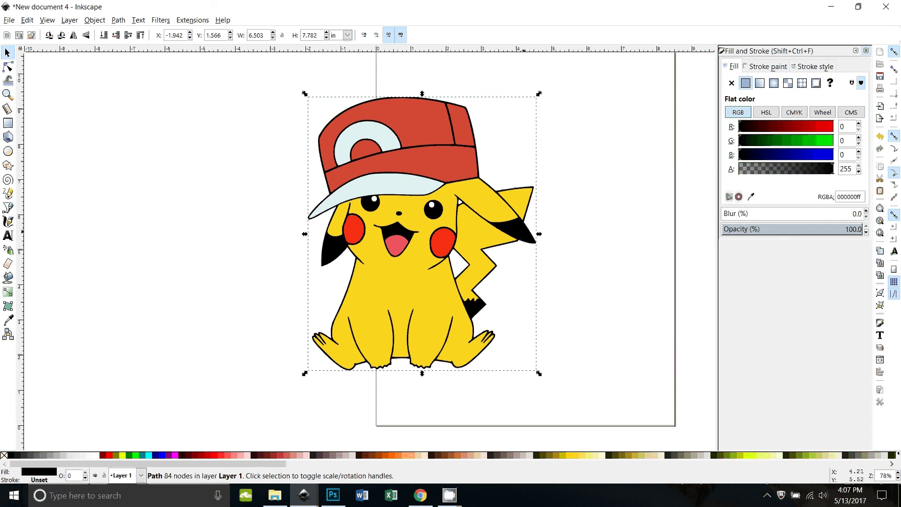
pyautogui.moveTo(528, 234); pyautogui.dragTo(667, 242)
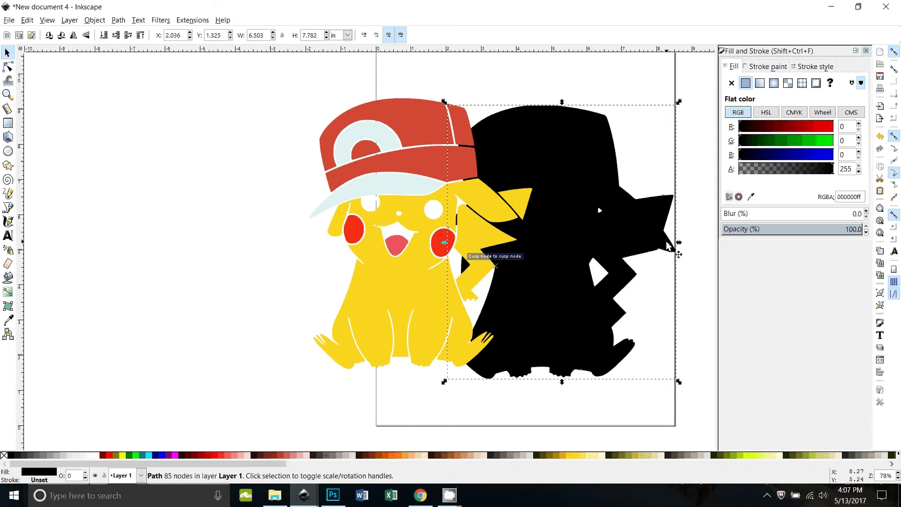
pyautogui.hotkey('ctrl', 'z')
pyautogui.click(652, 208)
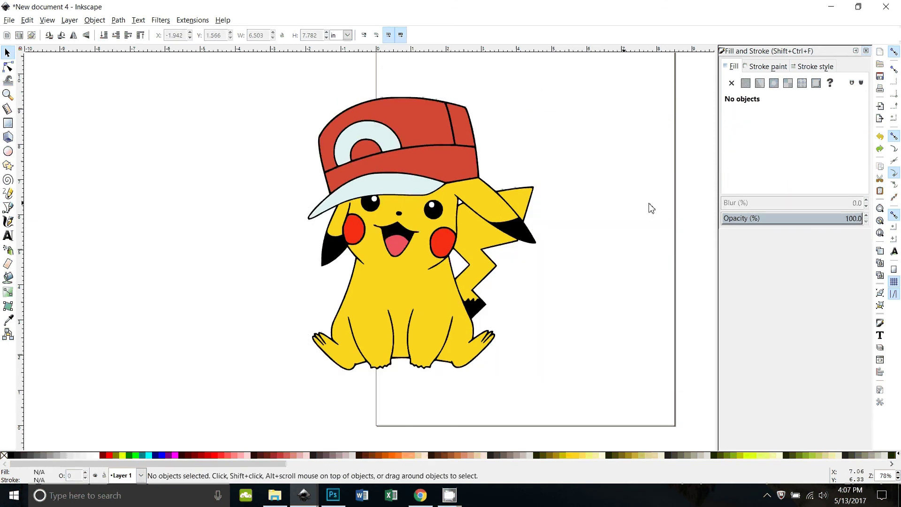
pyautogui.scroll(1, 613, 282)
pyautogui.scroll(-1, 613, 283)
# Select the whole Pikachu and fit the page to it with Shift+Ctrl+R
pyautogui.moveTo(253, 66)
pyautogui.mouseDown()
pyautogui.moveTo(322, 108)
pyautogui.moveTo(556, 409)
pyautogui.mouseUp()
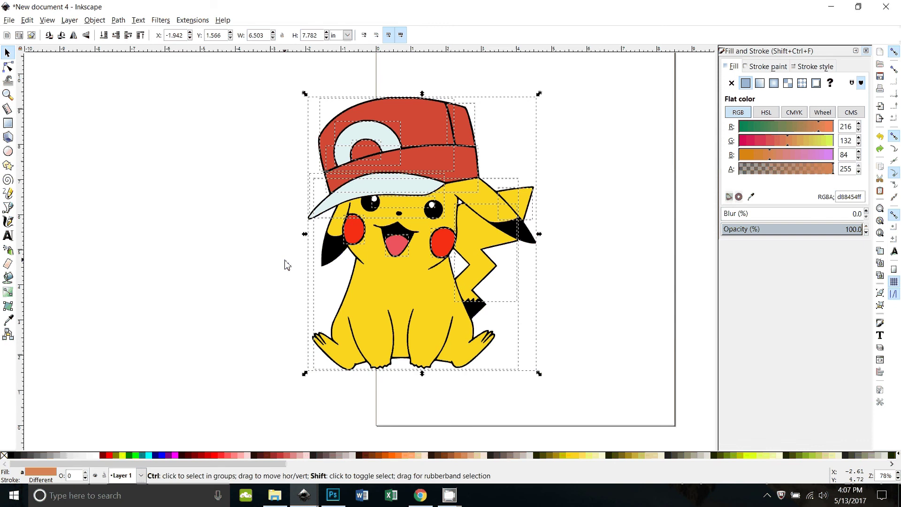
pyautogui.hotkey('shift', 'ctrl', 'r')
pyautogui.click(542, 123)
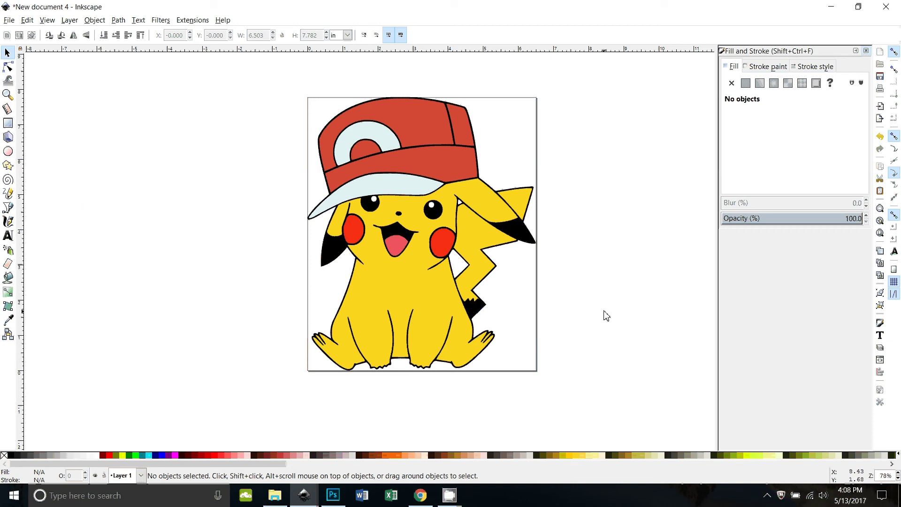
pyautogui.moveTo(486, 203); pyautogui.dragTo(276, 280)
pyautogui.hotkey('ctrl', 'z')
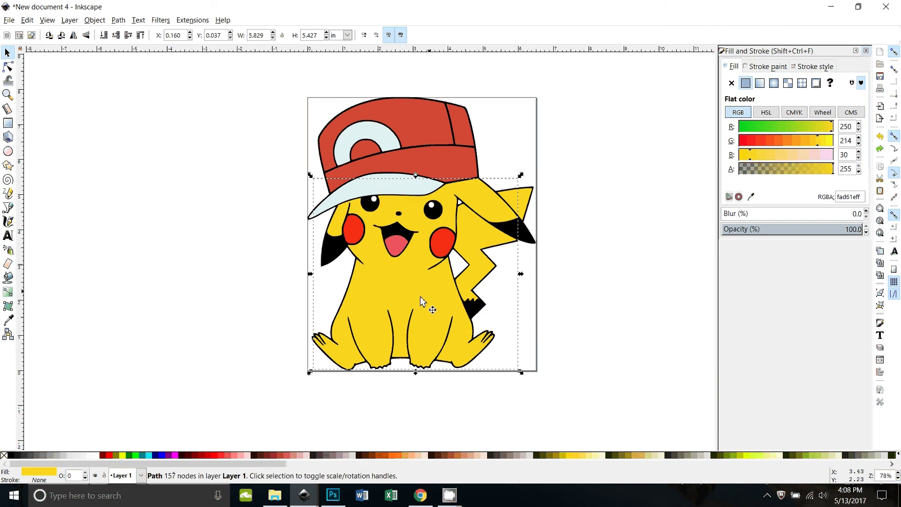
# Select all three yellow-filled paths via Select Same Fill Color and union them into one body
pyautogui.keyDown('ctrl'); pyautogui.click(421, 244); pyautogui.keyUp('ctrl')
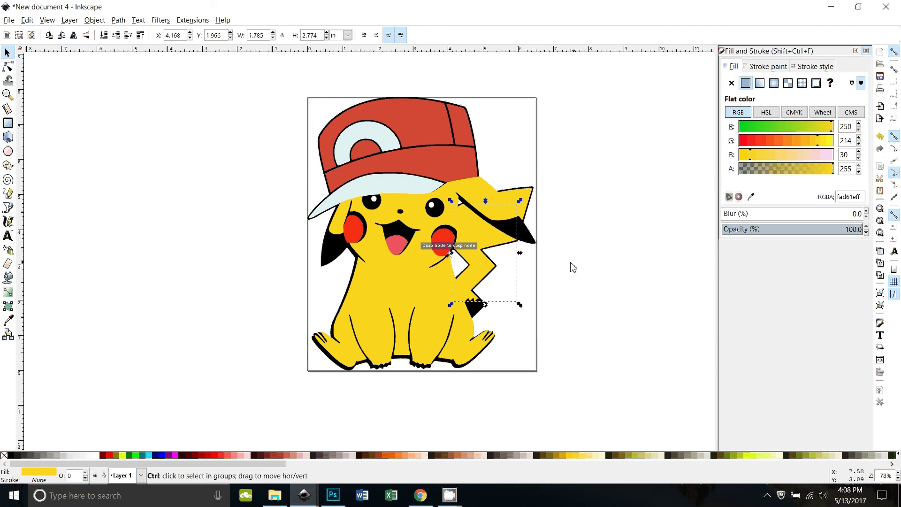
pyautogui.click(501, 285)
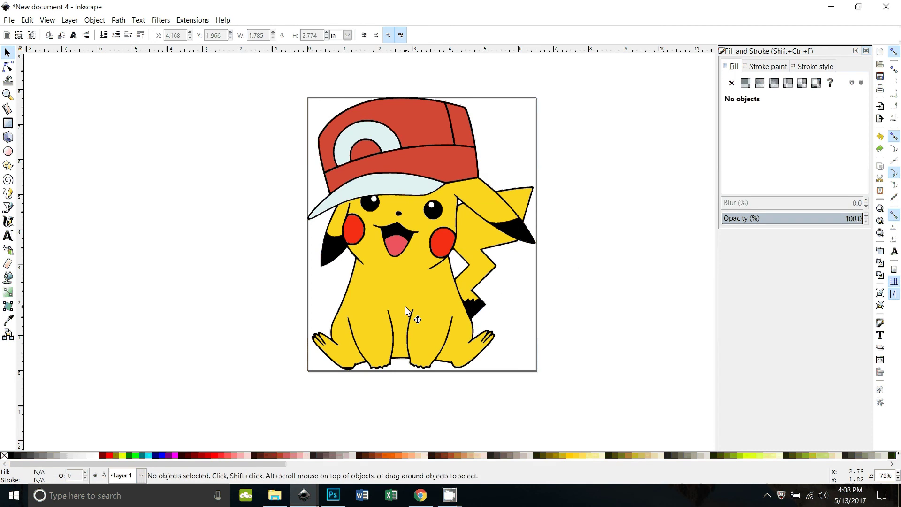
pyautogui.click(403, 283)
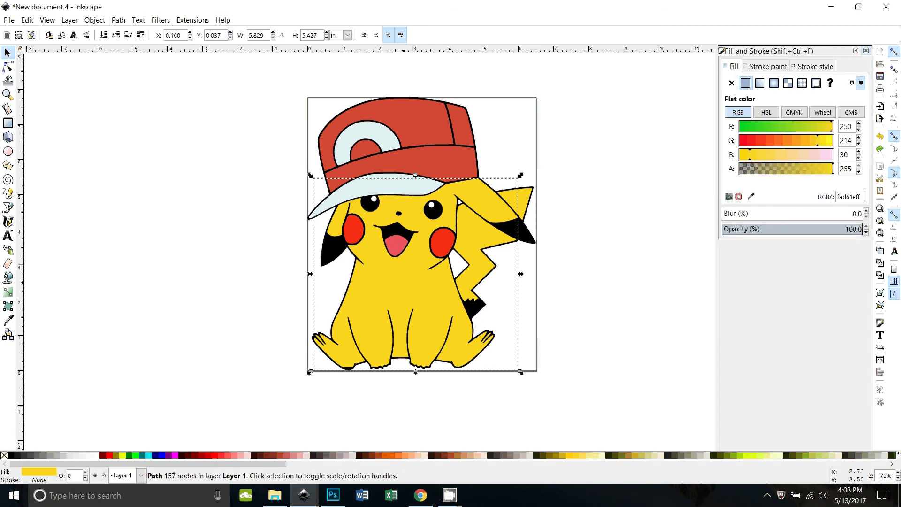
pyautogui.rightClick(403, 283)
pyautogui.click(291, 277)
pyautogui.rightClick(375, 279)
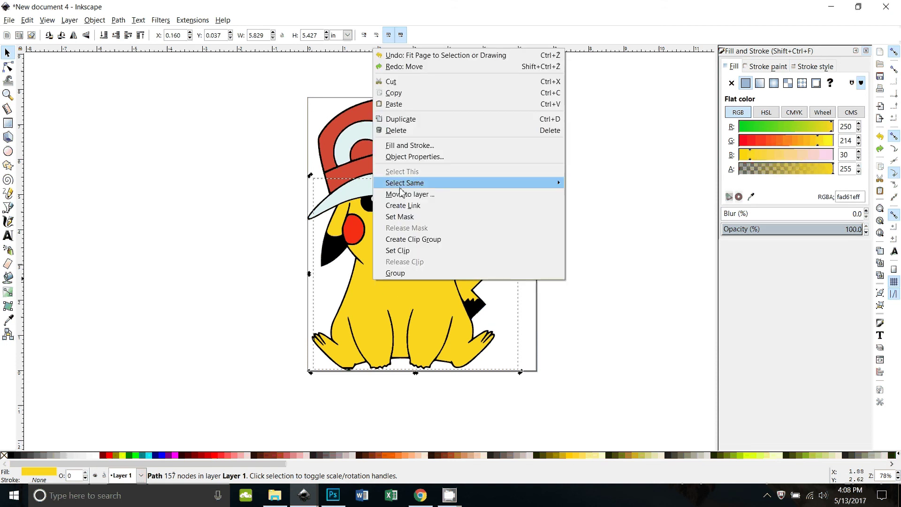
pyautogui.moveTo(401, 193)
pyautogui.click(594, 193)
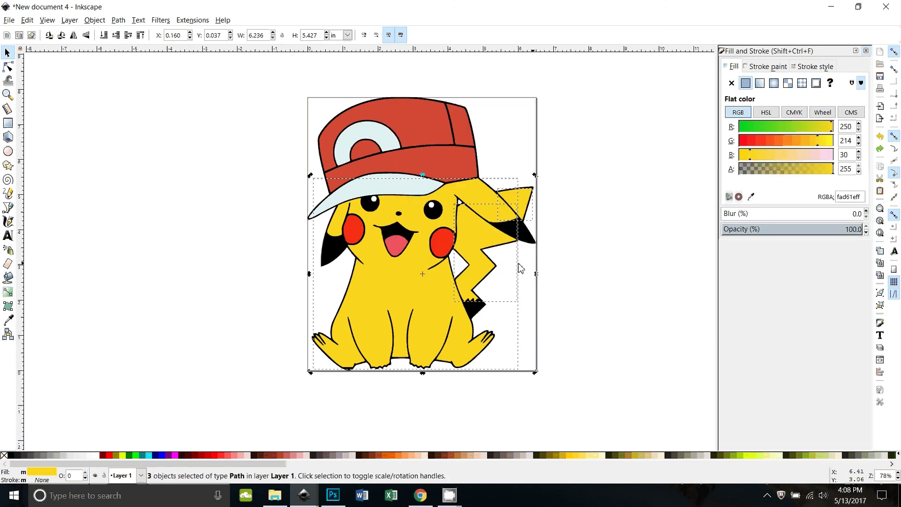
pyautogui.click(119, 20)
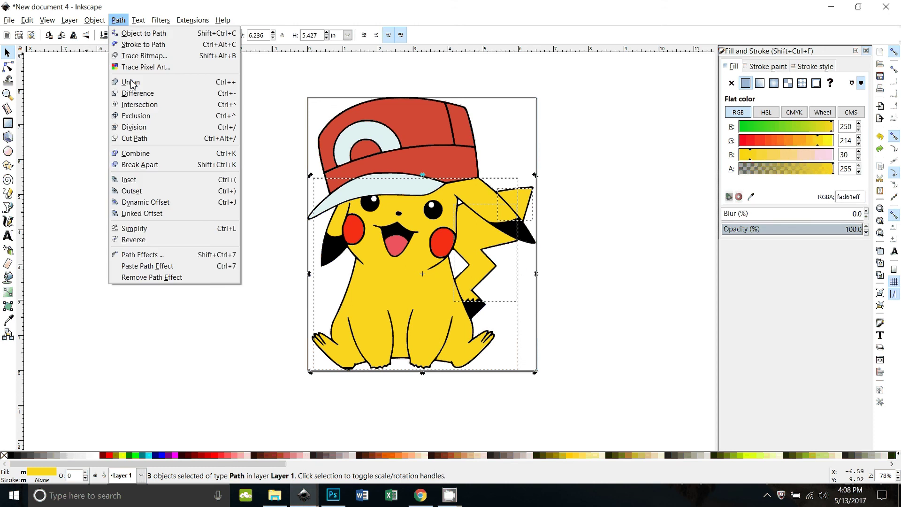
pyautogui.click(131, 82)
pyautogui.moveTo(355, 300); pyautogui.dragTo(75, 303)
pyautogui.hotkey('ctrl', 'z')
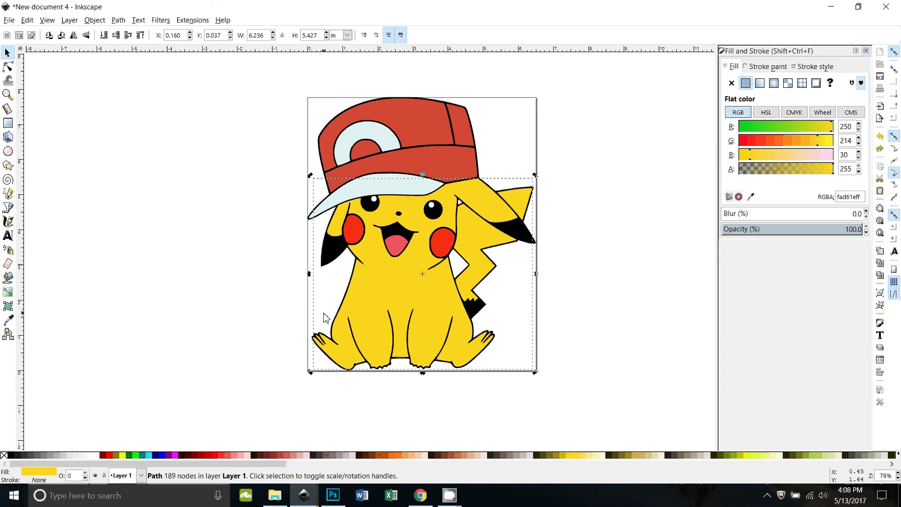
# Select the four red cap paths by same fill color and union them into one
pyautogui.click(409, 113)
pyautogui.rightClick(409, 113)
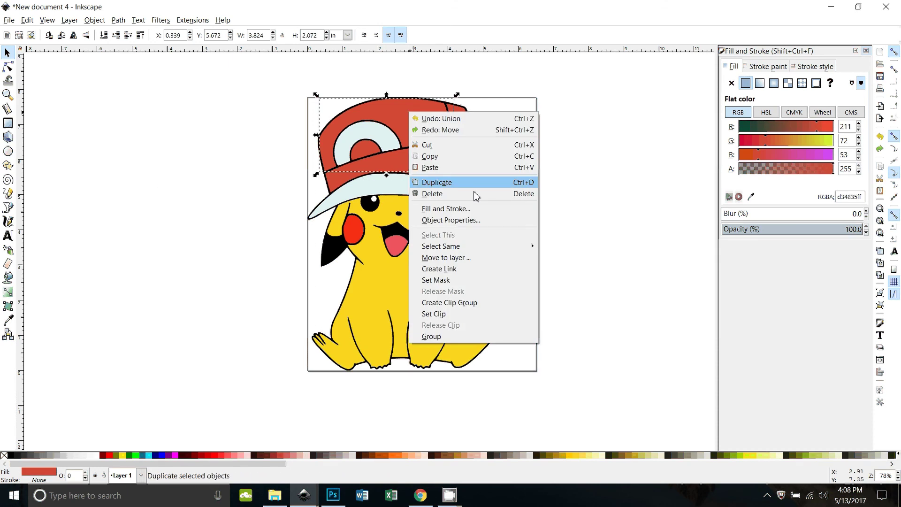
pyautogui.moveTo(469, 246)
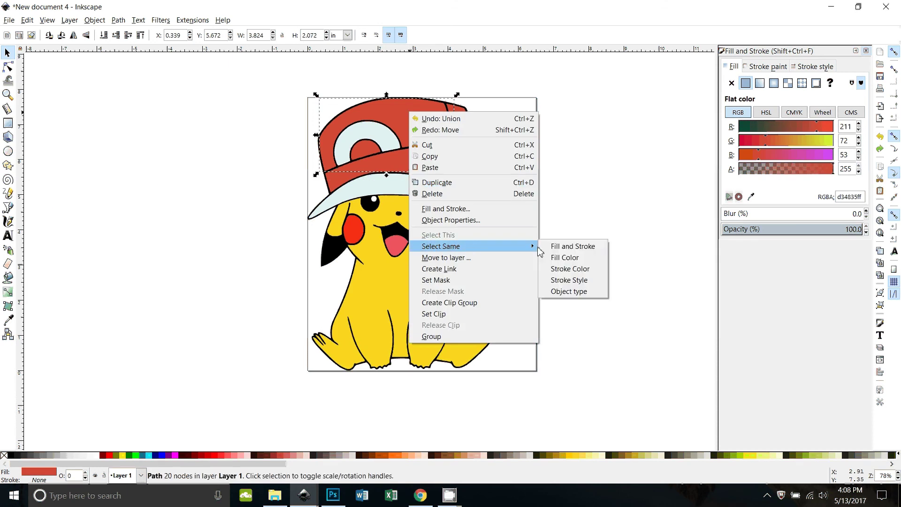
pyautogui.click(581, 261)
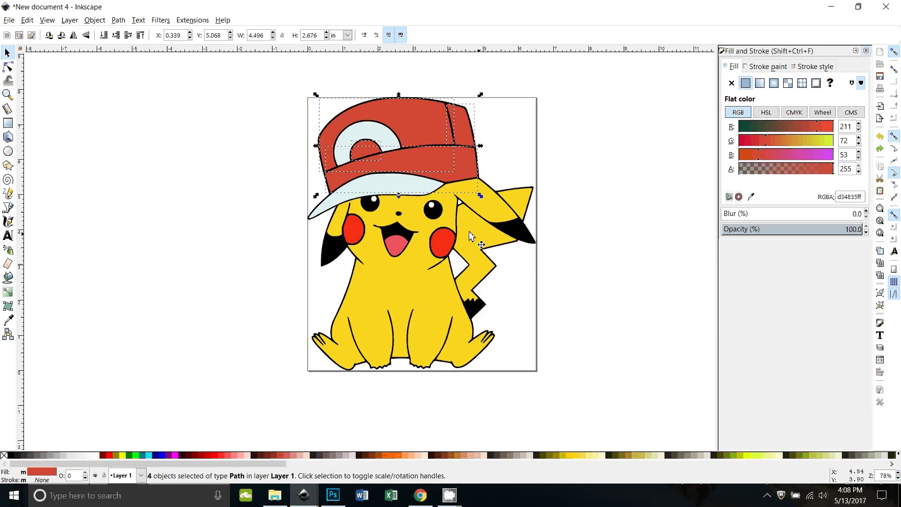
pyautogui.click(115, 21)
pyautogui.click(134, 81)
pyautogui.moveTo(419, 124); pyautogui.dragTo(178, 172)
pyautogui.hotkey('ctrl', 'z')
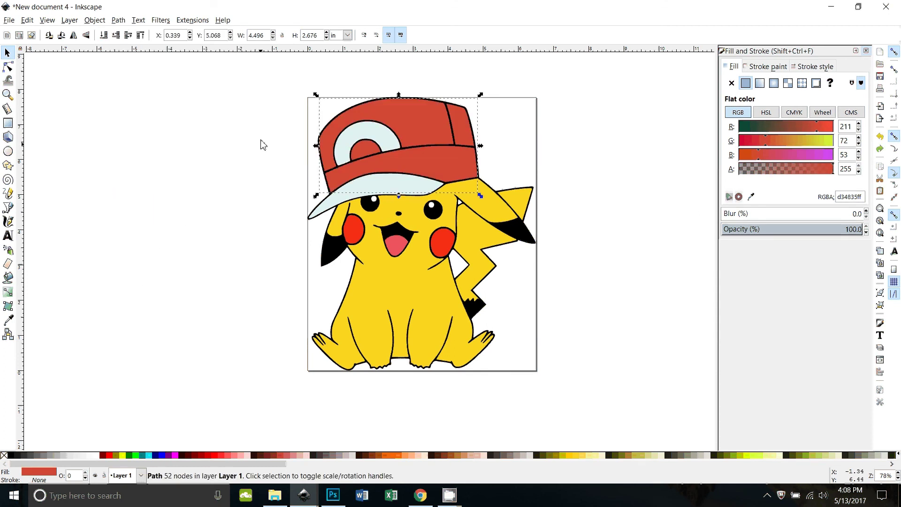
# Union the pale blue logo and brim into one path via Select Same Fill Color
pyautogui.click(370, 137)
pyautogui.rightClick(375, 129)
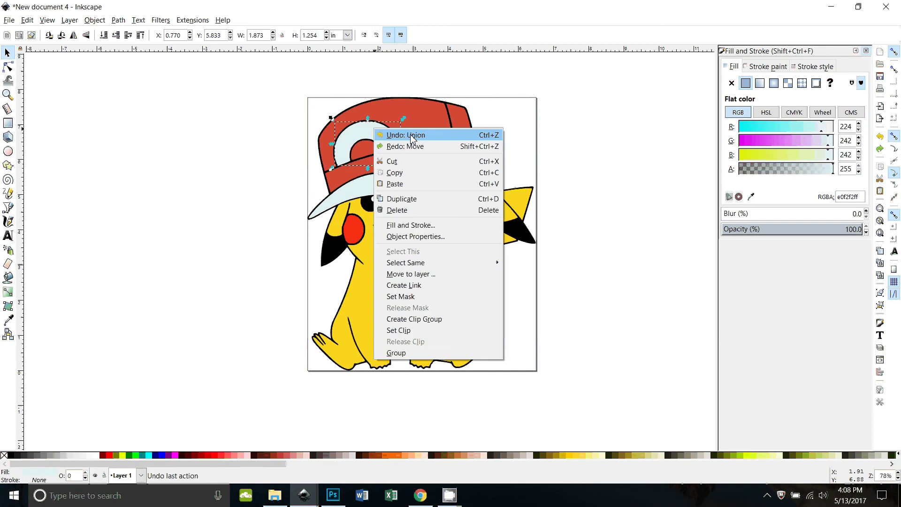
pyautogui.moveTo(463, 262)
pyautogui.click(527, 273)
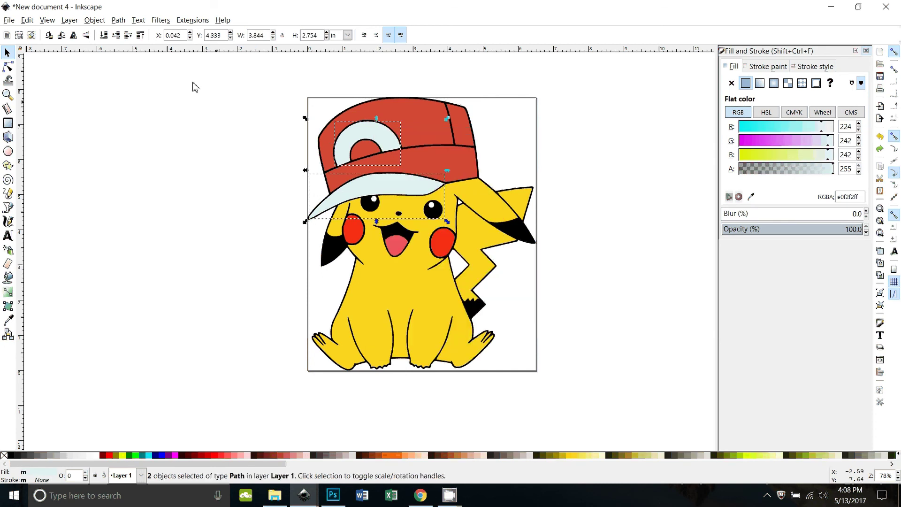
pyautogui.click(119, 20)
pyautogui.click(132, 82)
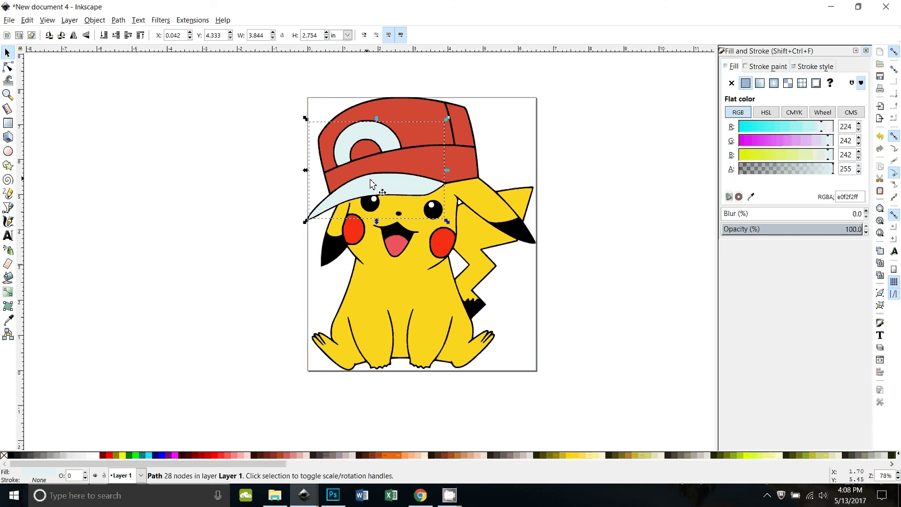
# Union the left and right red cheeks into a single path
pyautogui.click(353, 230)
pyautogui.keyDown('shift'); pyautogui.click(443, 245); pyautogui.keyUp('shift')
pyautogui.click(118, 21)
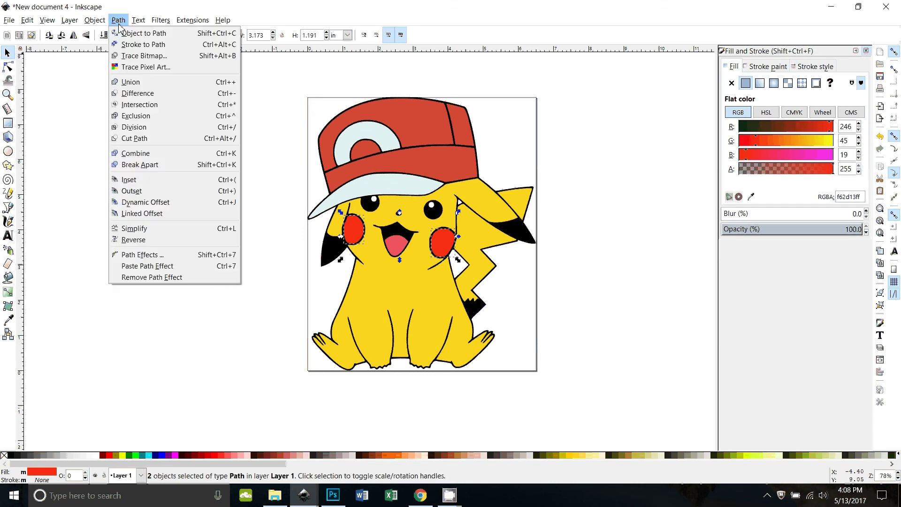
pyautogui.click(131, 82)
pyautogui.click(191, 199)
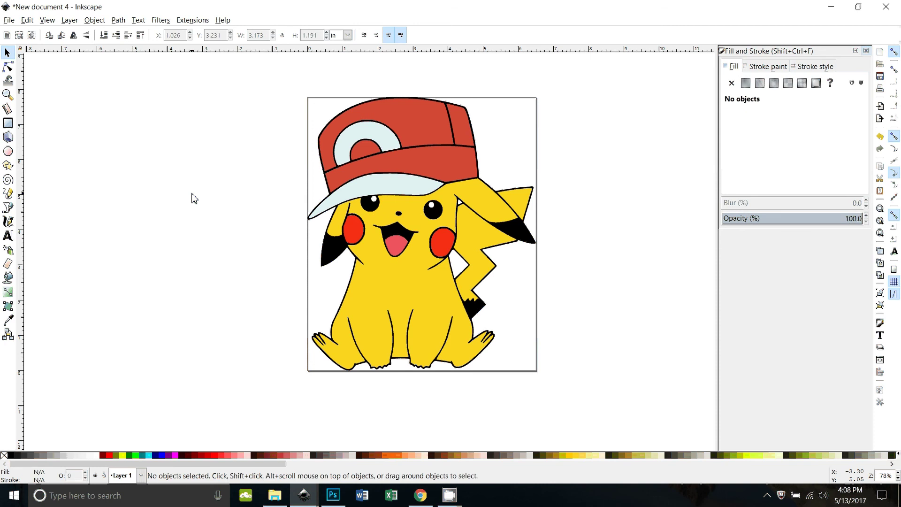
pyautogui.moveTo(341, 145); pyautogui.dragTo(67, 157)
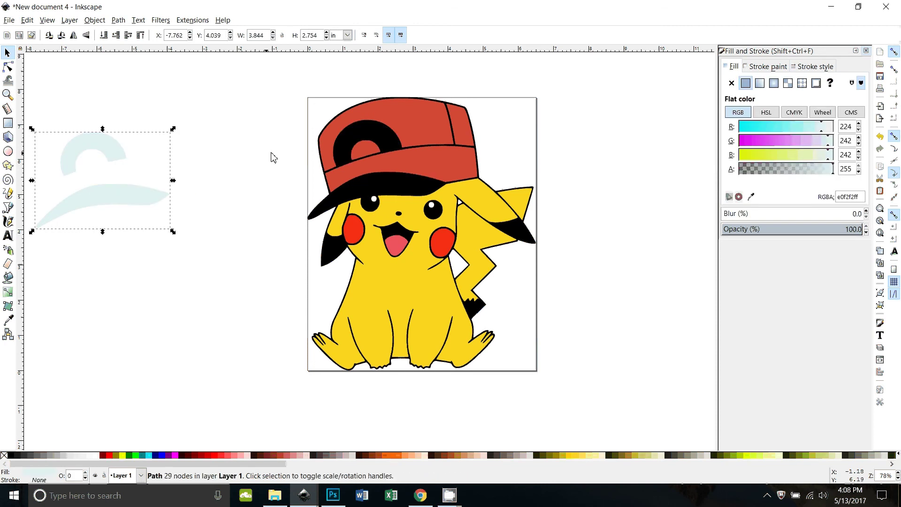
pyautogui.moveTo(412, 127); pyautogui.dragTo(106, 142)
pyautogui.moveTo(374, 272); pyautogui.dragTo(72, 262)
pyautogui.moveTo(450, 251); pyautogui.dragTo(196, 251)
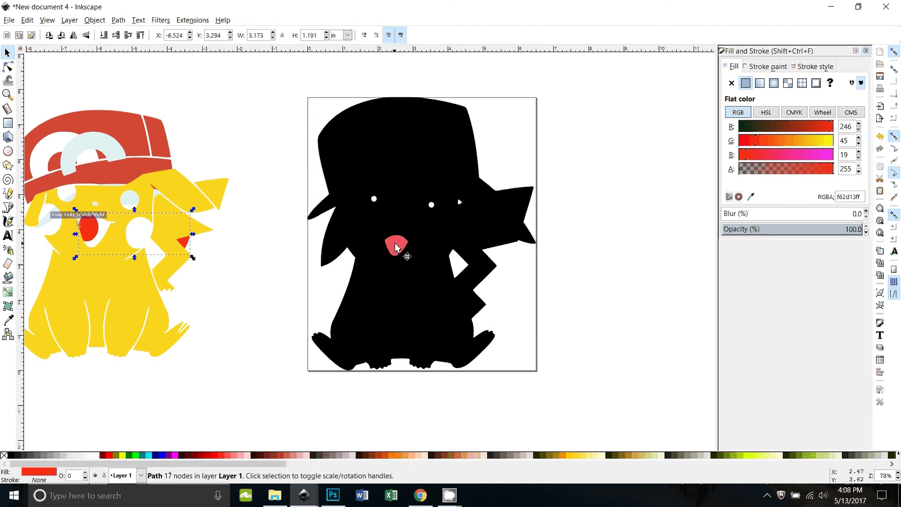
pyautogui.moveTo(374, 199); pyautogui.dragTo(157, 225)
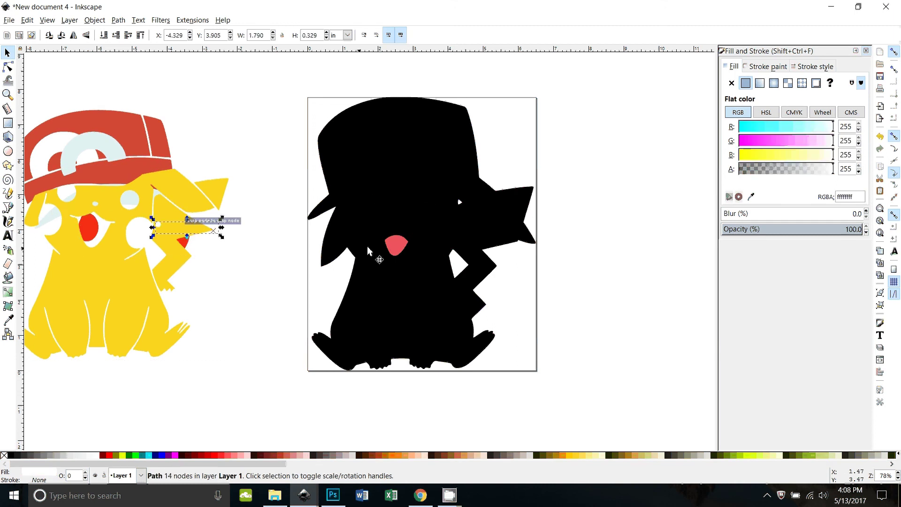
pyautogui.click(390, 249)
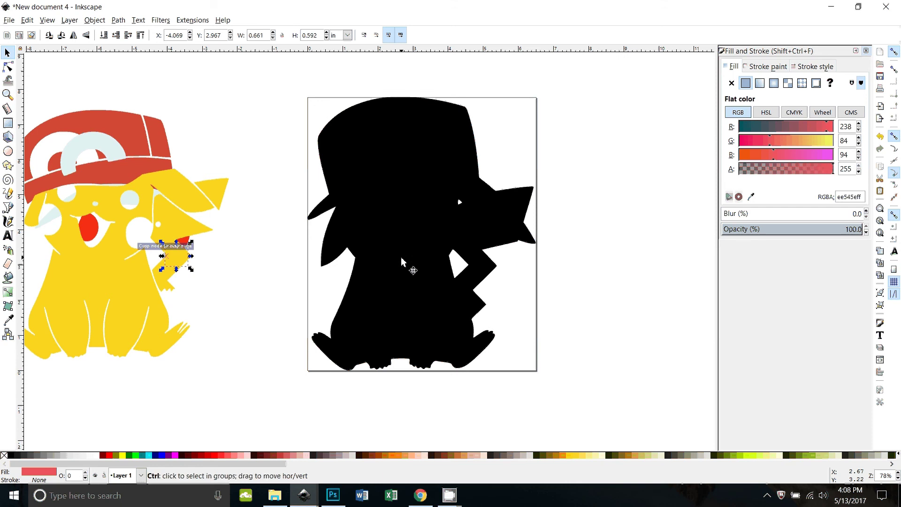
pyautogui.hotkey('ctrl', 'z')
pyautogui.hotkey('ctrl', 'z')
pyautogui.hotkey('ctrl', 'z')
pyautogui.hotkey('ctrl', 'z')
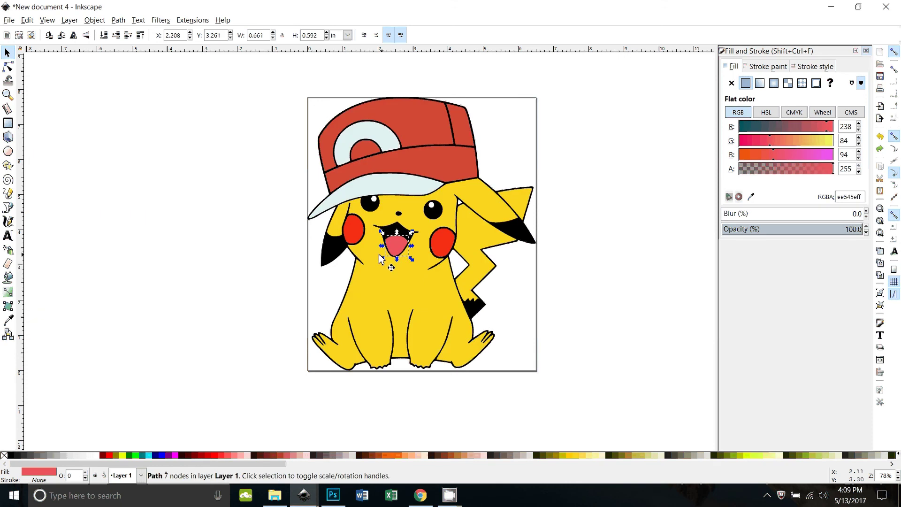
pyautogui.click(132, 226)
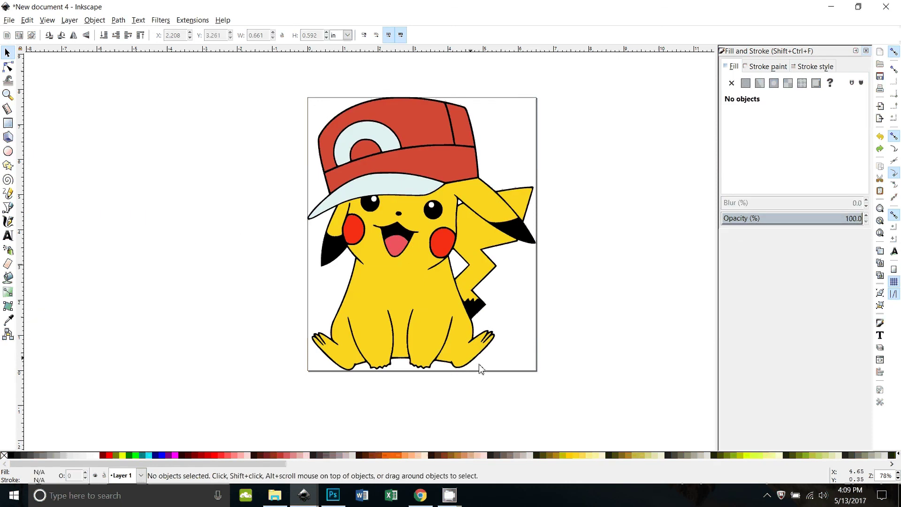